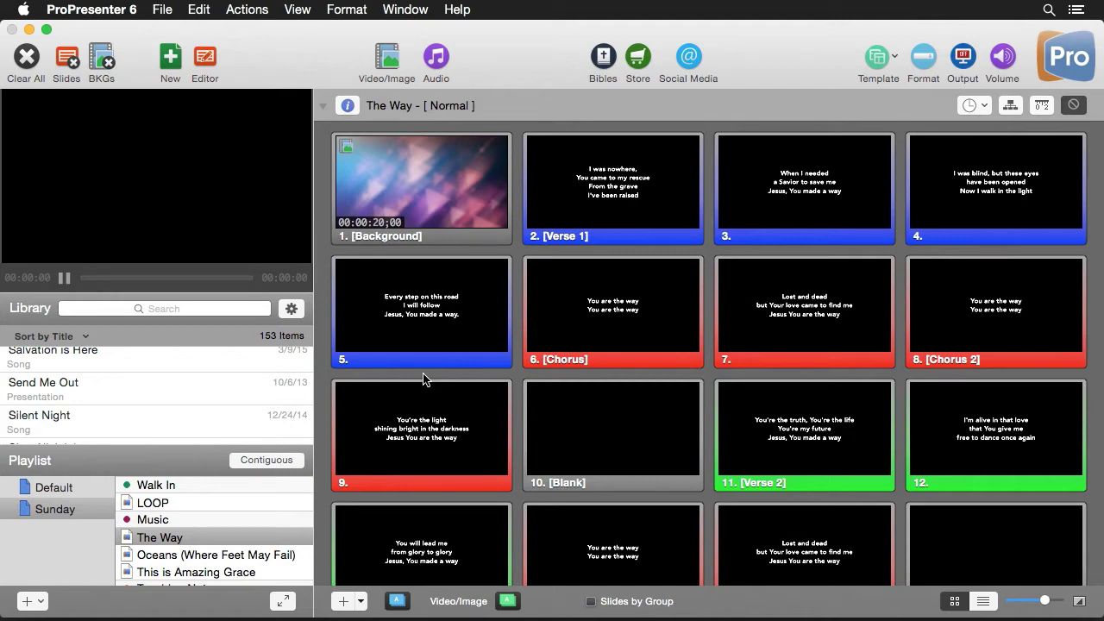
Put The Way's Background video live, then show slide 2 (Verse 1) over it.
{"action": "left_click", "coordinate": [430, 178]}
{"action": "left_click", "coordinate": [600, 176]}
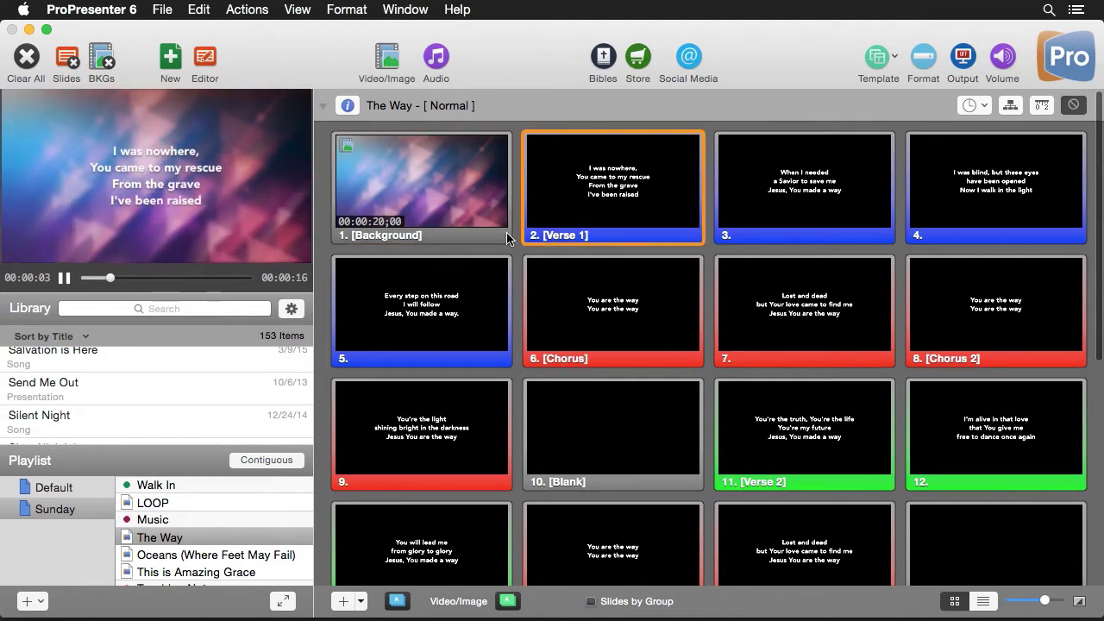
Make slide changes use a Push transition at duration 1, then advance The Way to slide 3.
{"action": "left_click", "coordinate": [508, 602]}
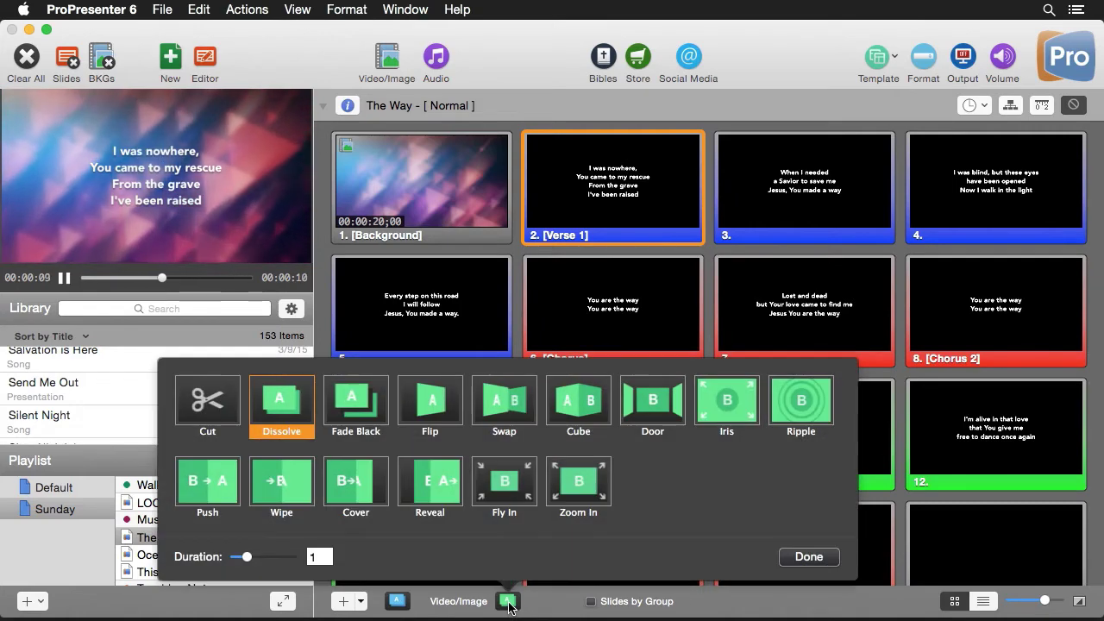
{"action": "left_click", "coordinate": [508, 602]}
{"action": "left_click", "coordinate": [398, 601]}
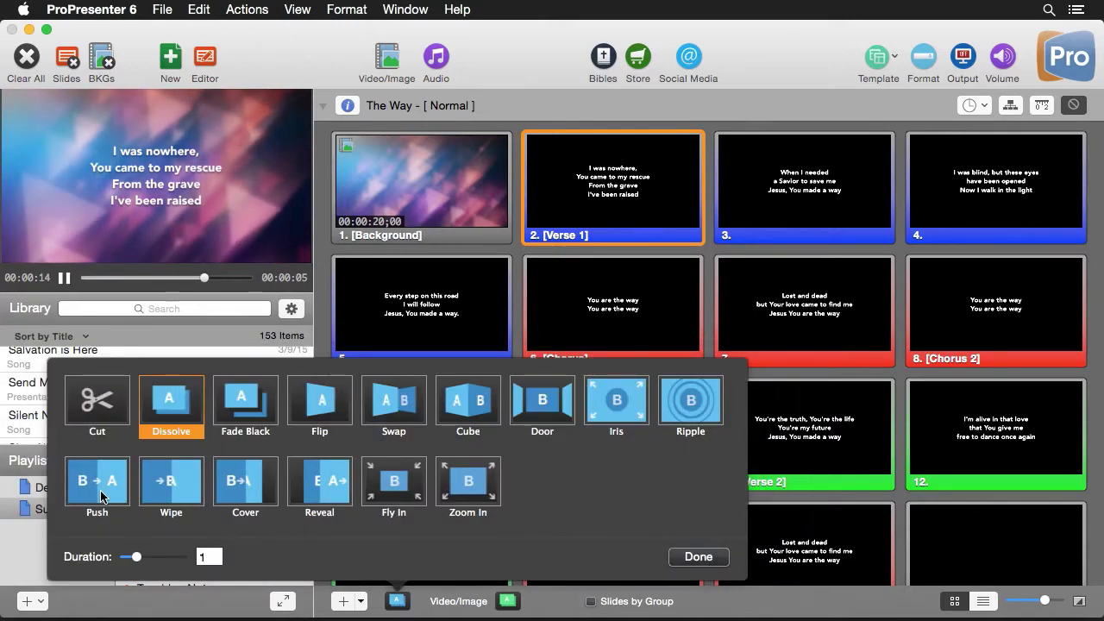
{"action": "left_click", "coordinate": [101, 496]}
{"action": "left_click", "coordinate": [706, 559]}
{"action": "left_click", "coordinate": [794, 190]}
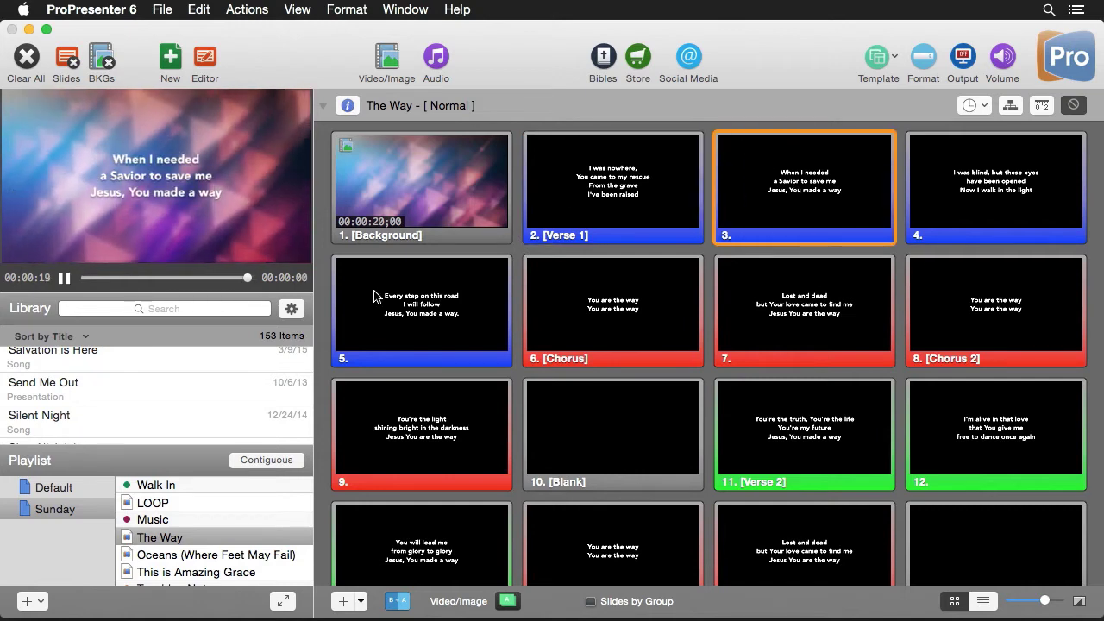
Show Oceans Verse 1, set background changes to Flip, and put Oceans' background live.
{"action": "left_click", "coordinate": [170, 557]}
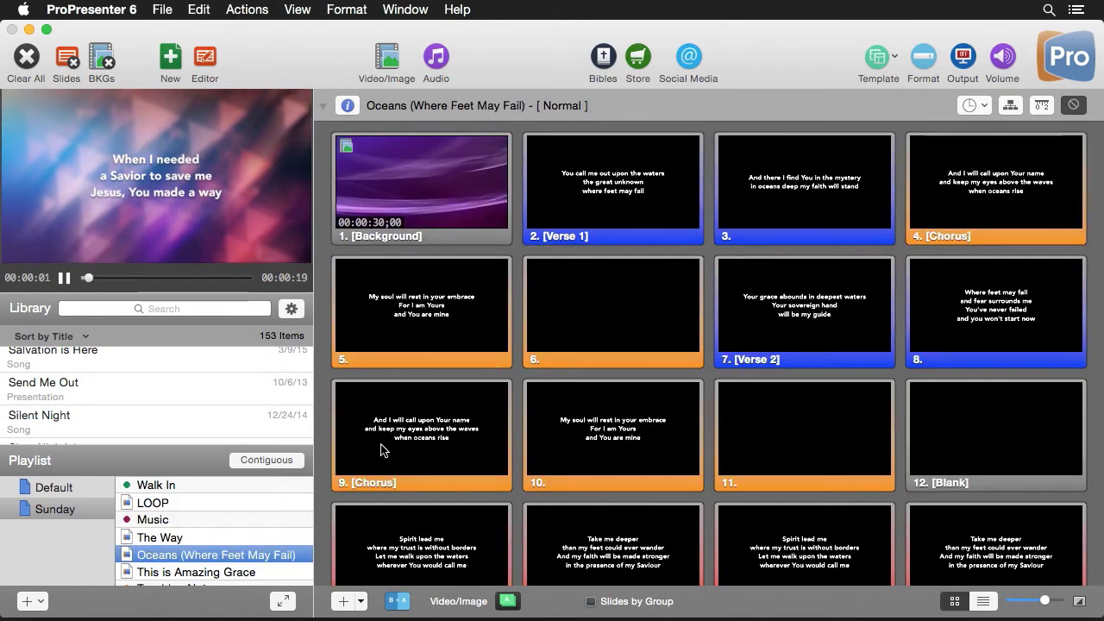
{"action": "left_click", "coordinate": [586, 196]}
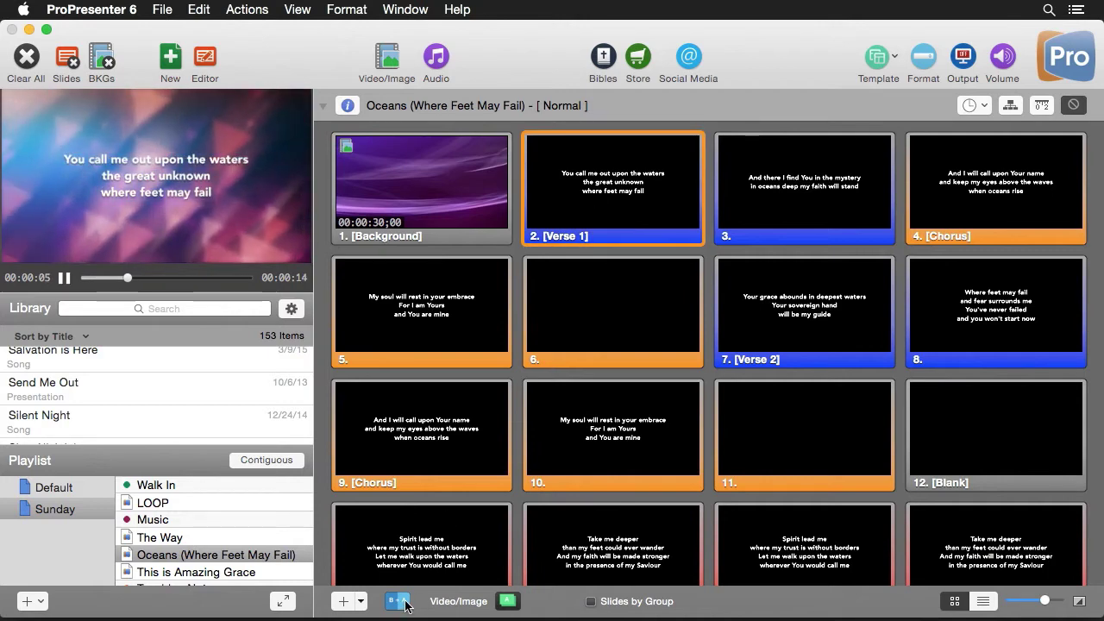
{"action": "left_click", "coordinate": [507, 607]}
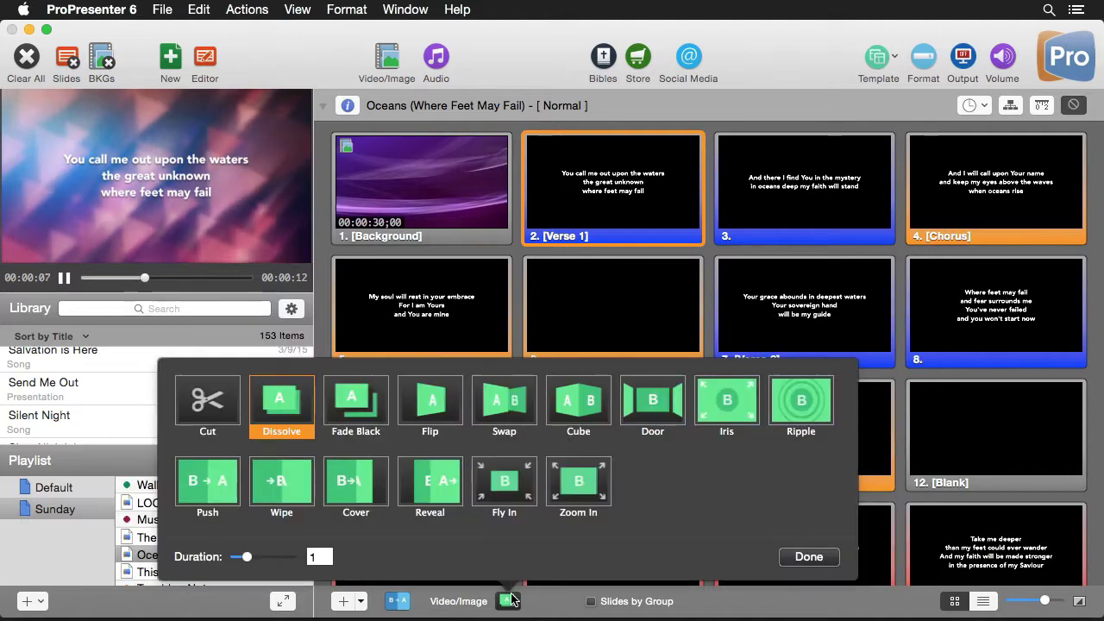
{"action": "left_click", "coordinate": [427, 404]}
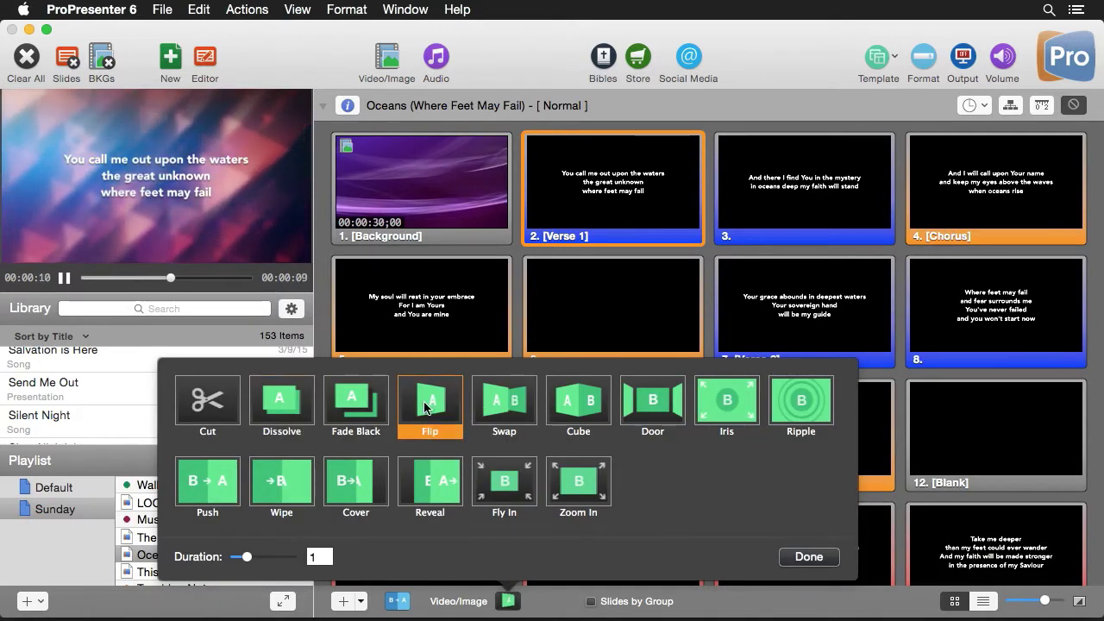
{"action": "left_click", "coordinate": [804, 557]}
{"action": "left_click", "coordinate": [441, 201]}
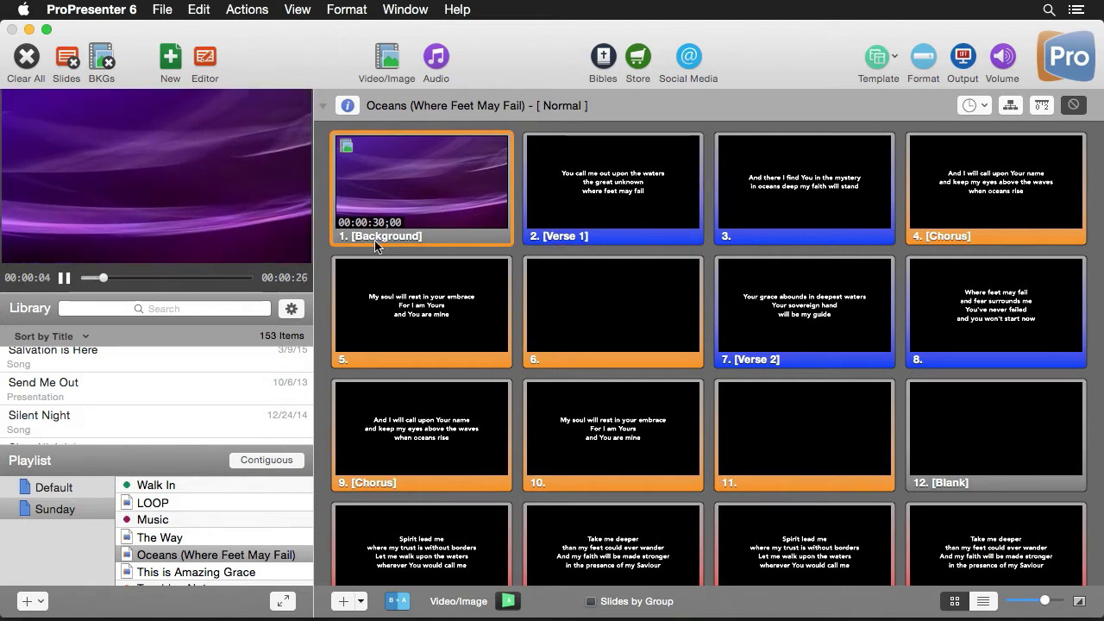
Put This is Amazing Grace's background live, then clear all output.
{"action": "left_click", "coordinate": [213, 571]}
{"action": "left_click", "coordinate": [443, 221]}
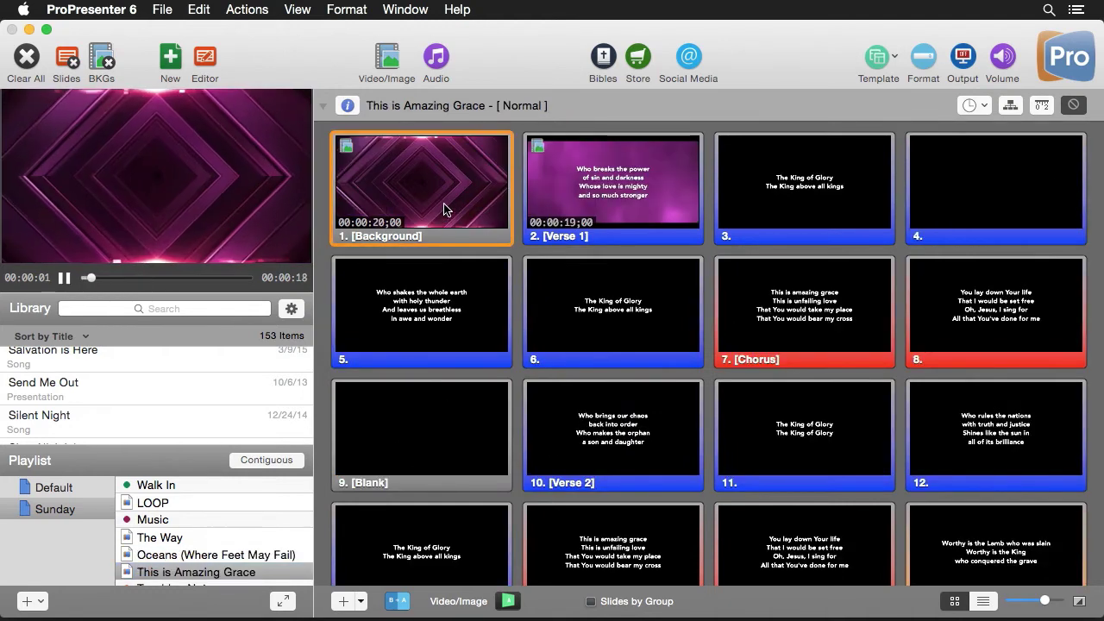
{"action": "left_click", "coordinate": [24, 59]}
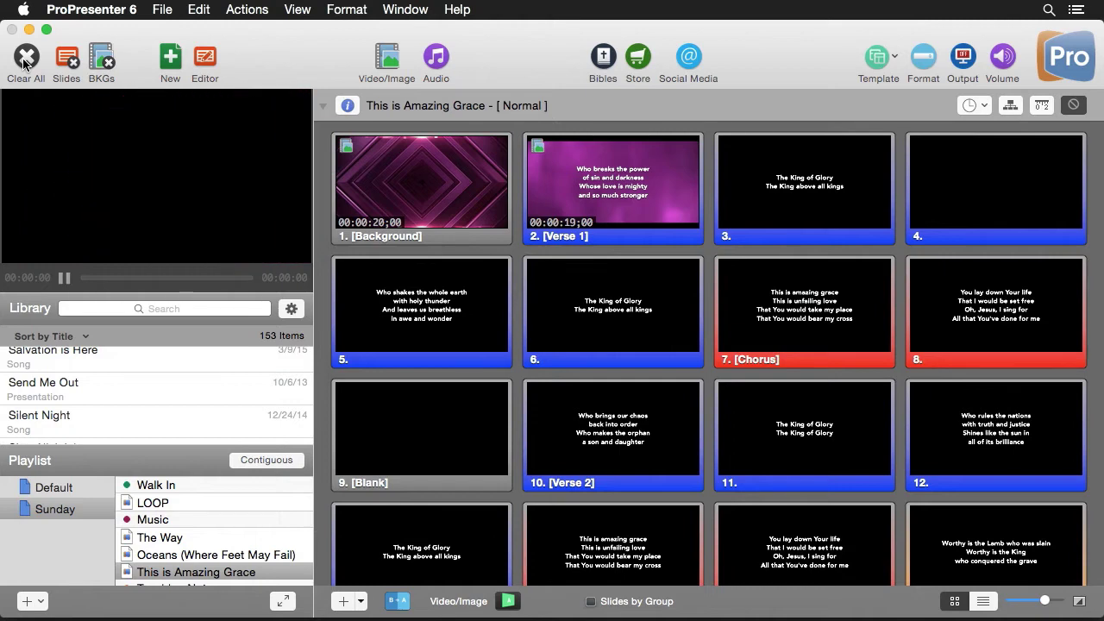
{"action": "left_click", "coordinate": [307, 12]}
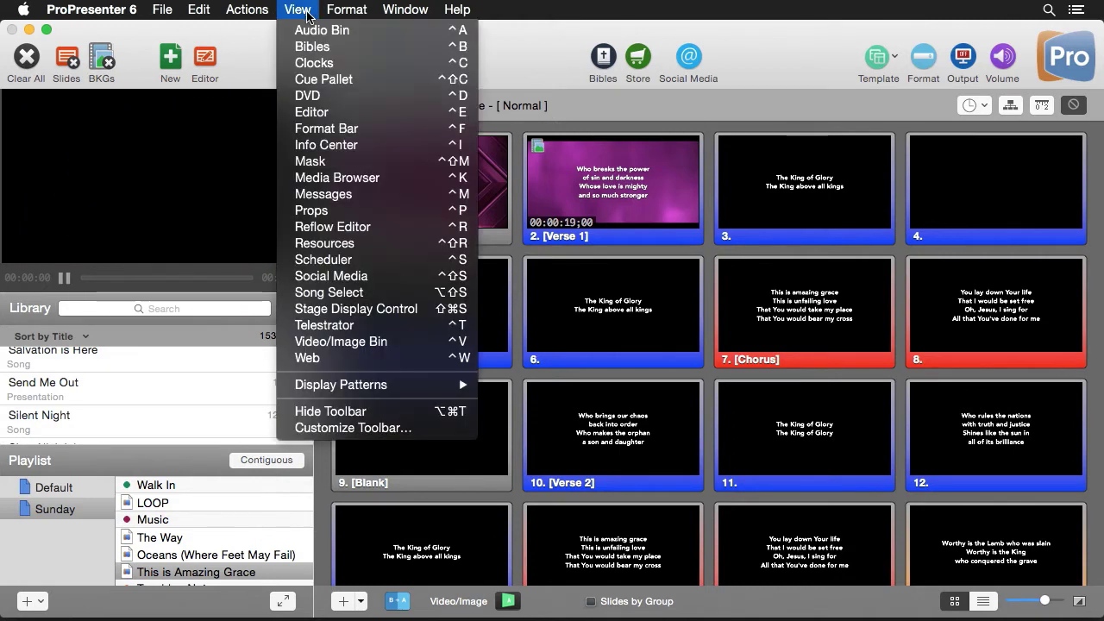
{"action": "left_click", "coordinate": [311, 211]}
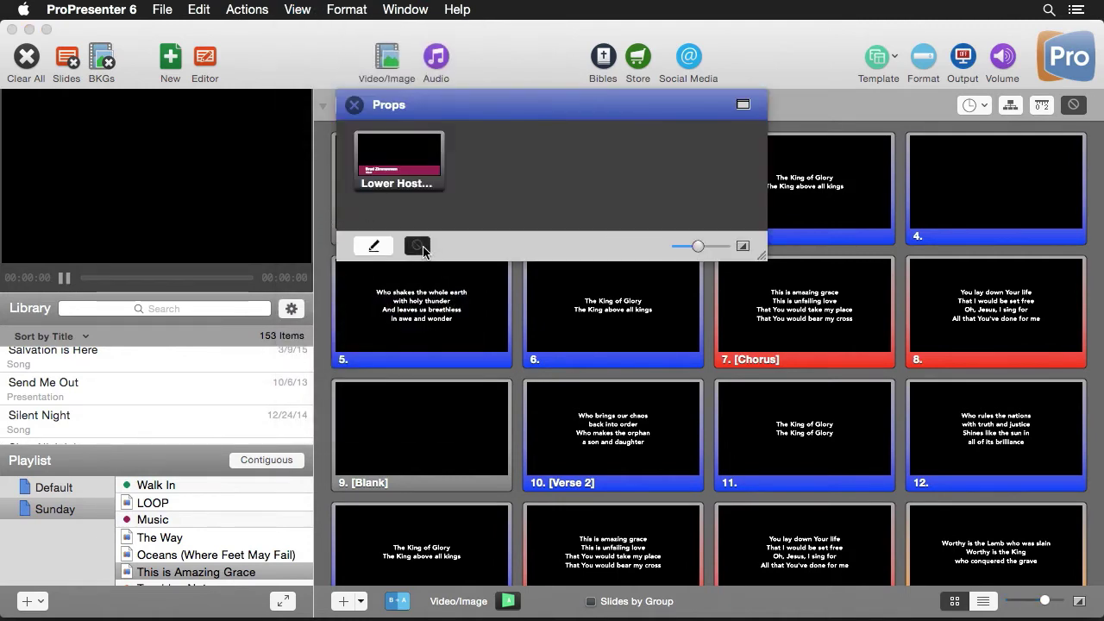
{"action": "left_click", "coordinate": [419, 248]}
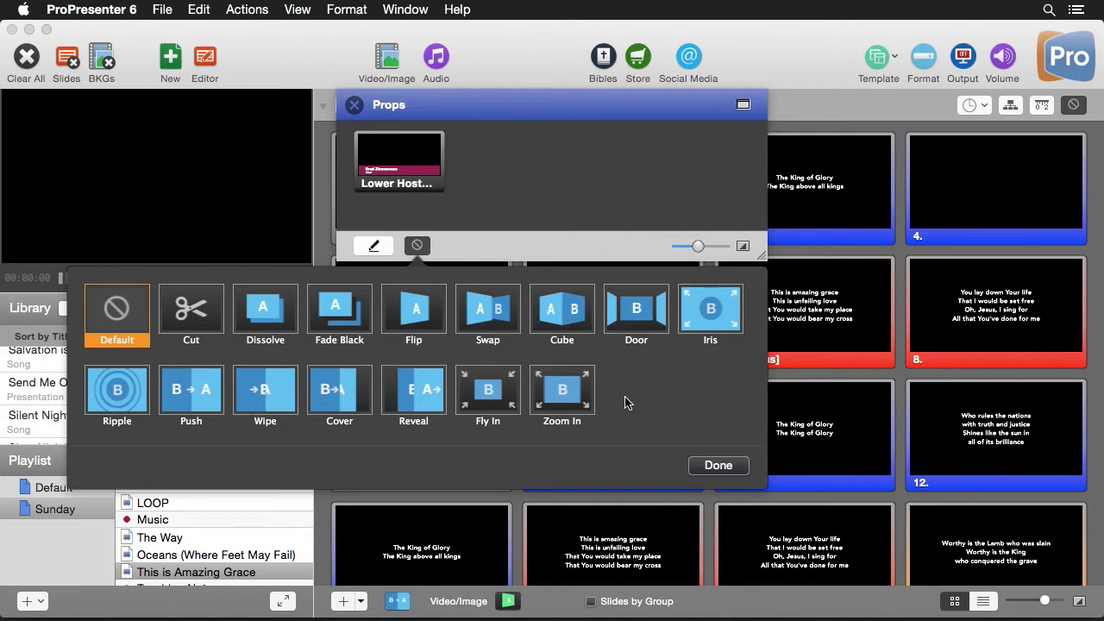
{"action": "left_click", "coordinate": [718, 466]}
{"action": "left_click", "coordinate": [356, 105]}
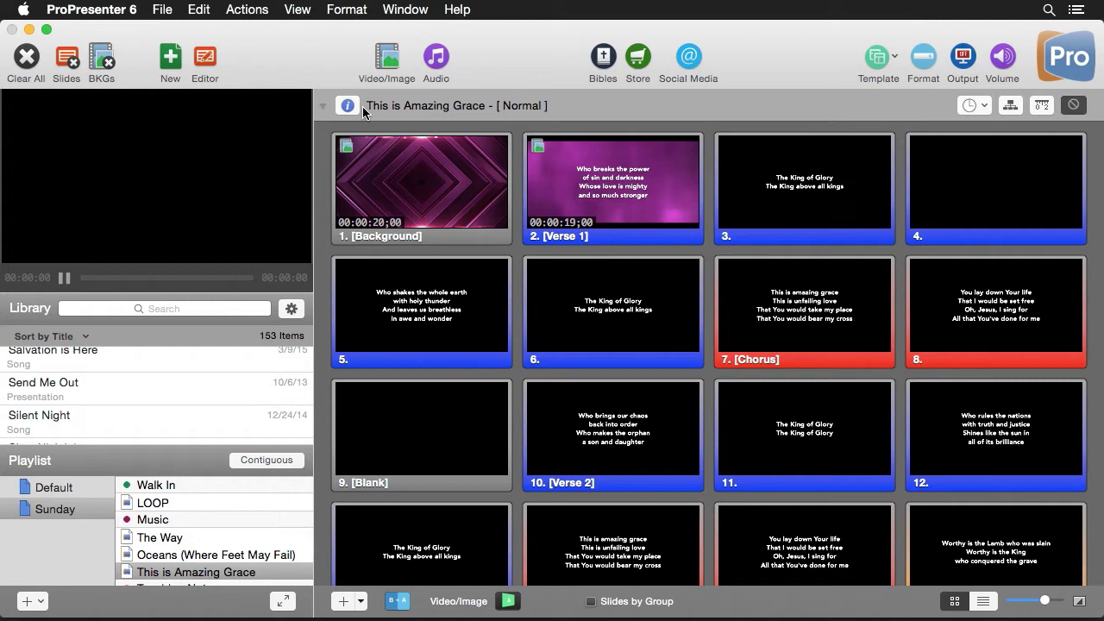
Open the LOOP presentation and set the slide transition to Dissolve.
{"action": "left_click", "coordinate": [157, 506]}
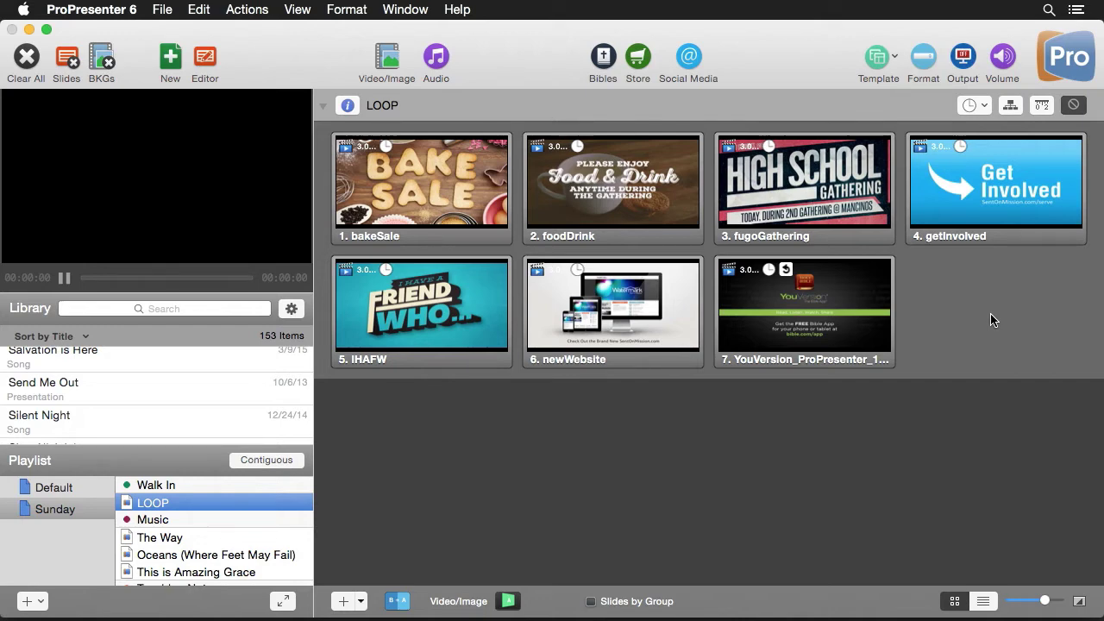
{"action": "left_click", "coordinate": [1074, 106]}
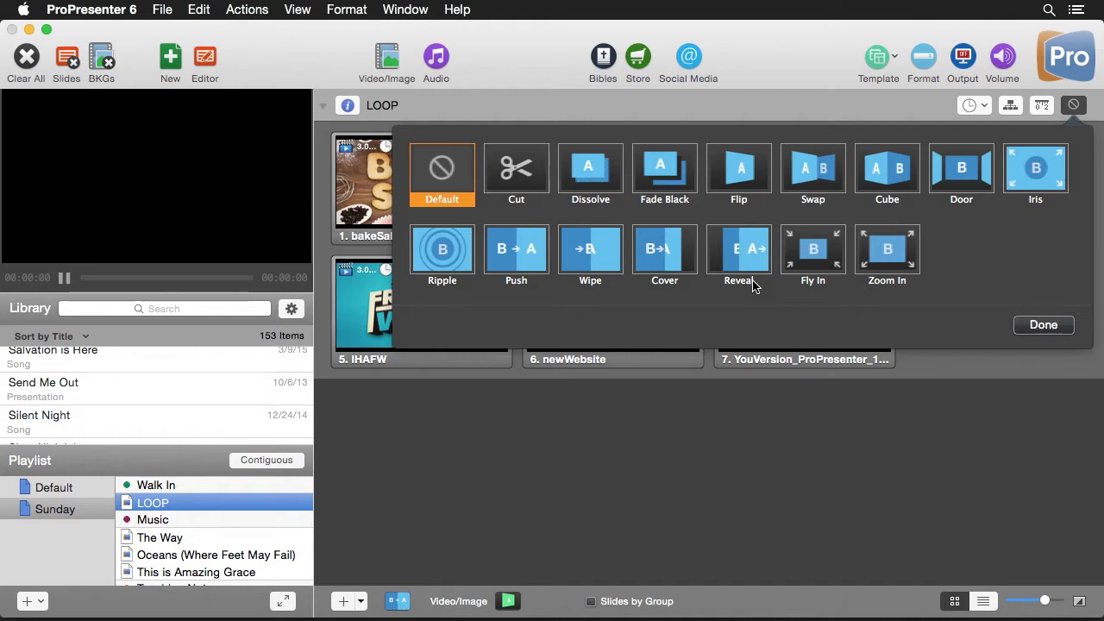
{"action": "left_click", "coordinate": [397, 601]}
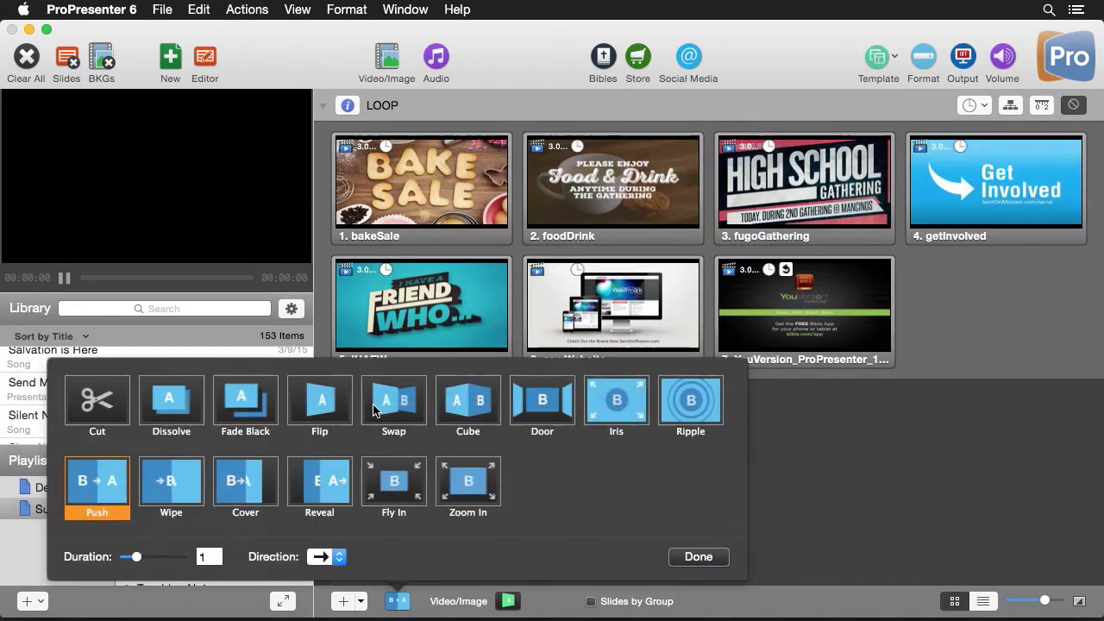
{"action": "left_click", "coordinate": [169, 399]}
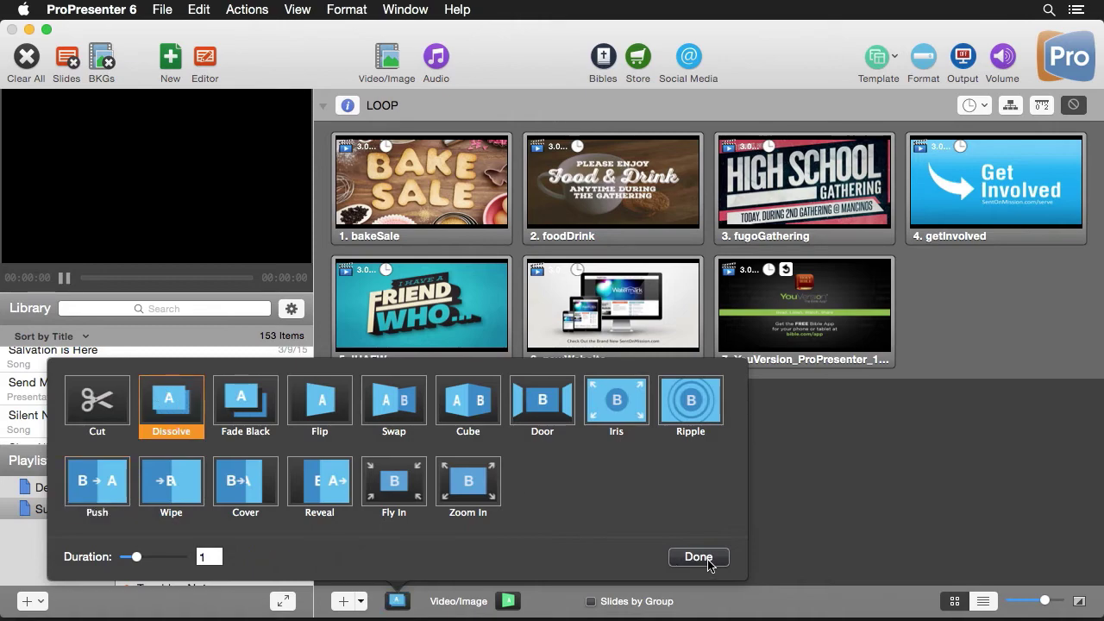
{"action": "left_click", "coordinate": [708, 565]}
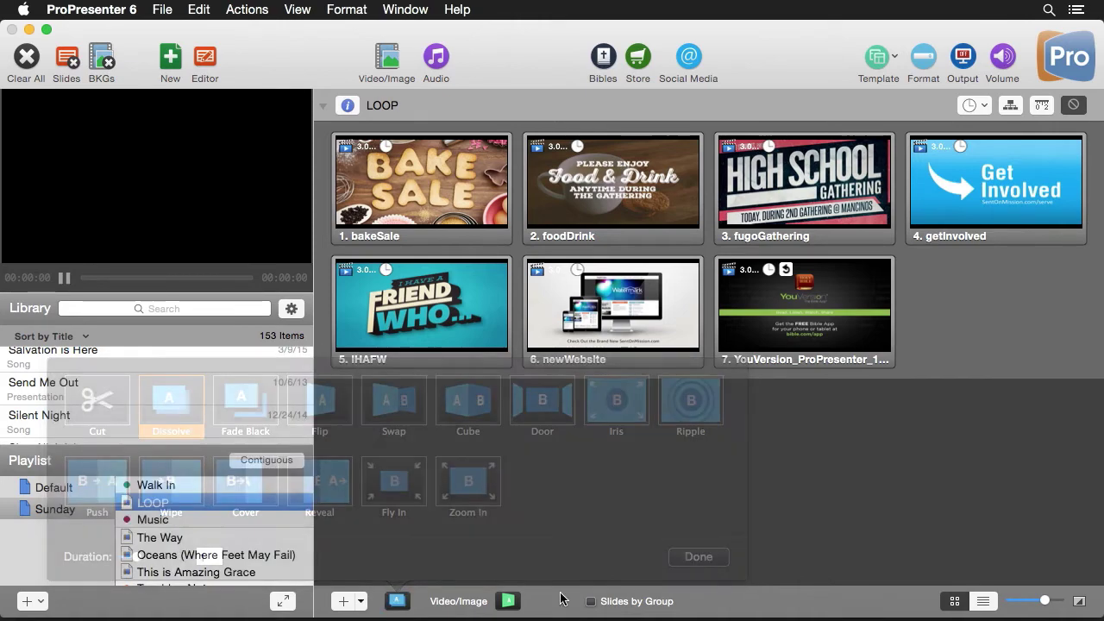
Set the Video/Image transition to Dissolve and start the loop from 1. bakeSale.
{"action": "left_click", "coordinate": [508, 602]}
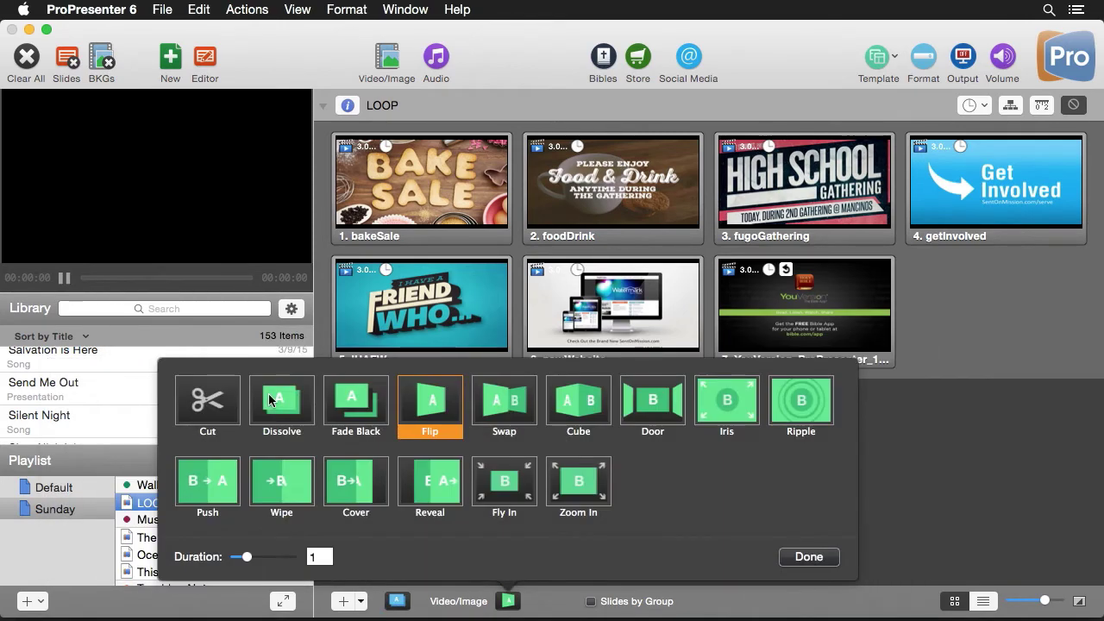
{"action": "left_click", "coordinate": [271, 399]}
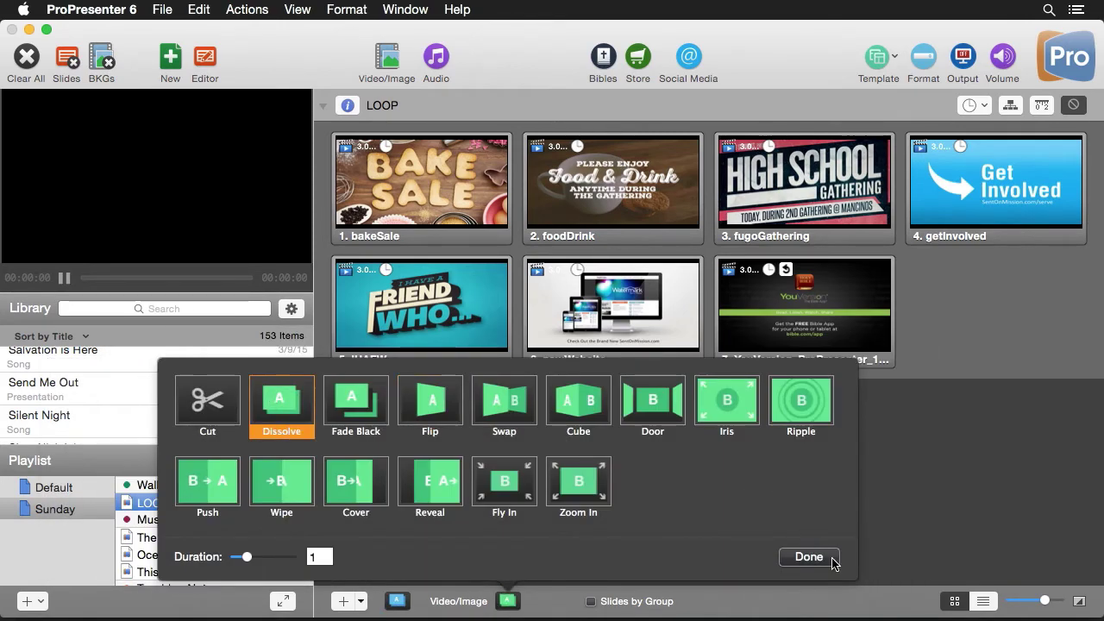
{"action": "left_click", "coordinate": [833, 562]}
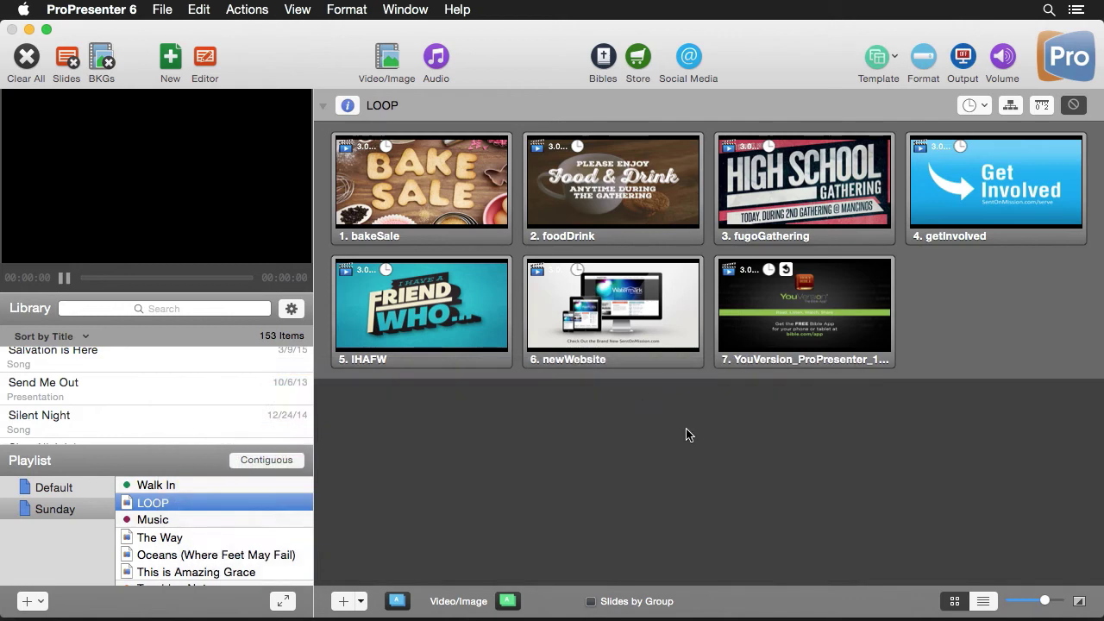
{"action": "left_click", "coordinate": [412, 178]}
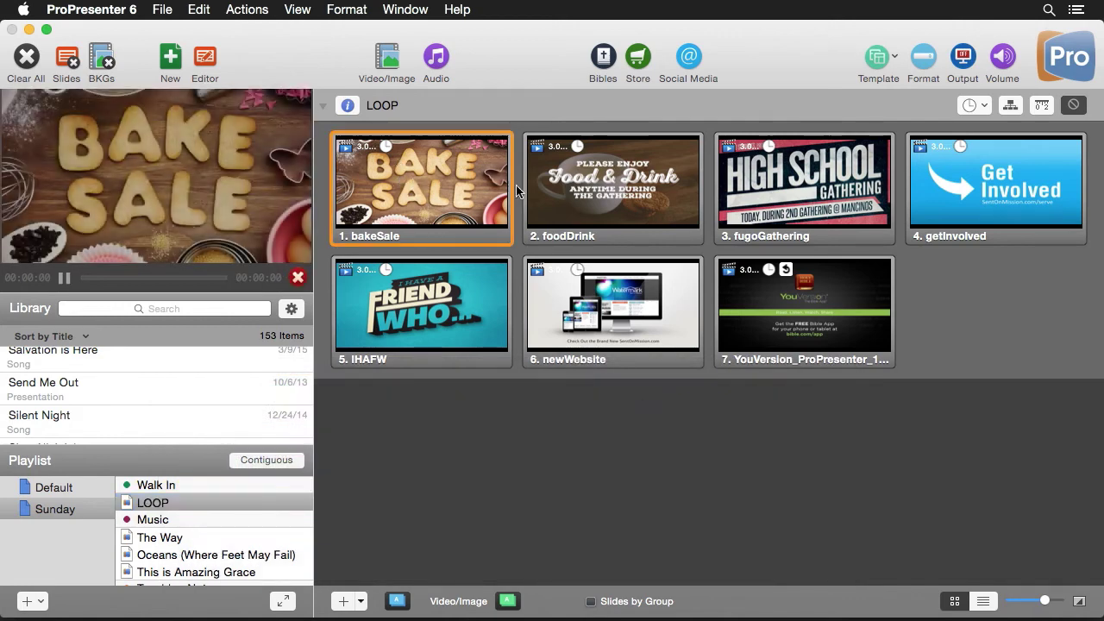
Preview Cut, Fade Black, Flip, Swap, Cube, Door, Iris and Ripple on LOOP, settling on Push.
{"action": "left_click", "coordinate": [1073, 104]}
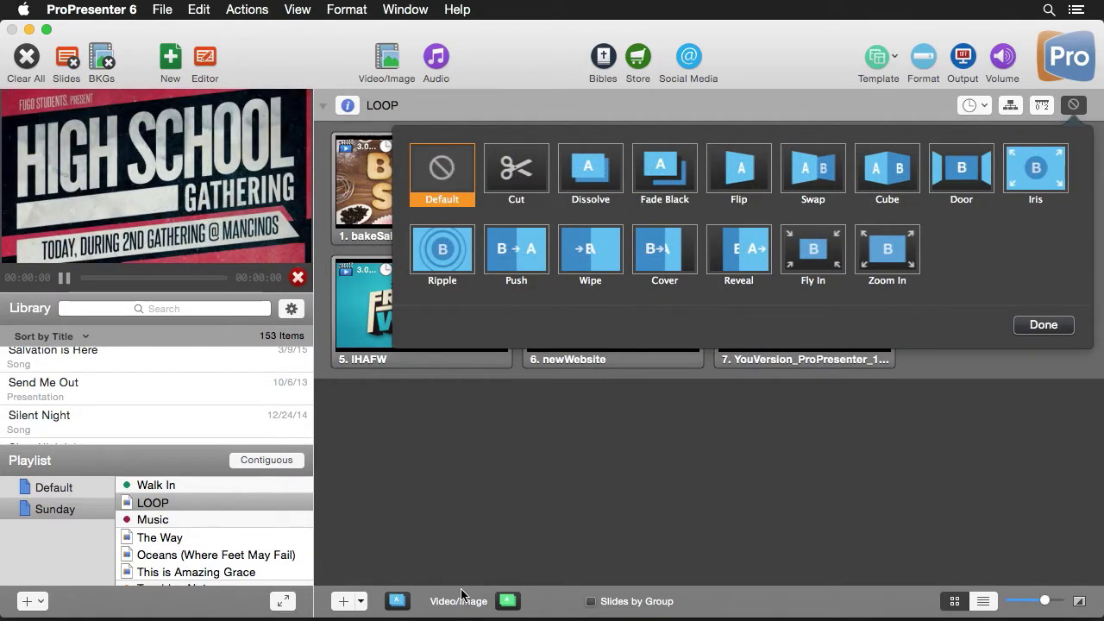
{"action": "left_click", "coordinate": [526, 175]}
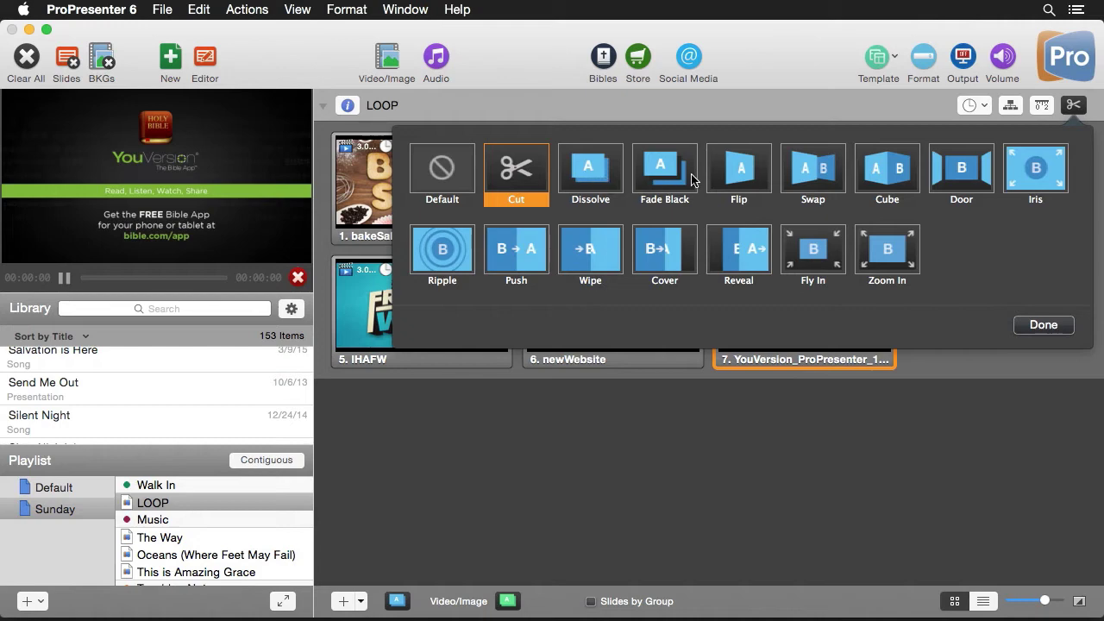
{"action": "left_click", "coordinate": [673, 171]}
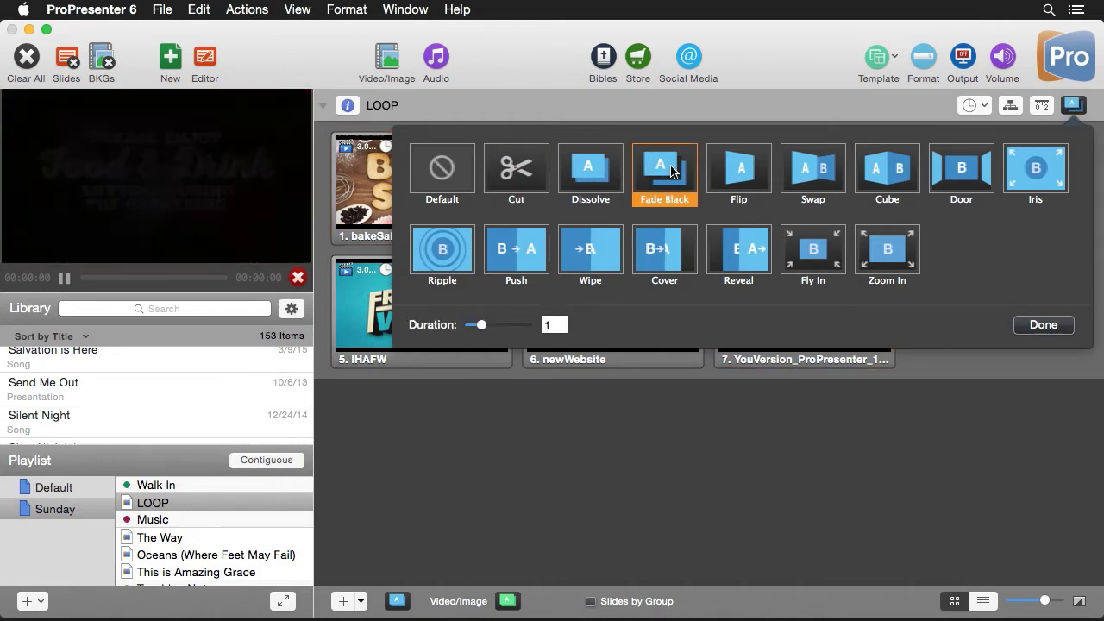
{"action": "left_click", "coordinate": [749, 175]}
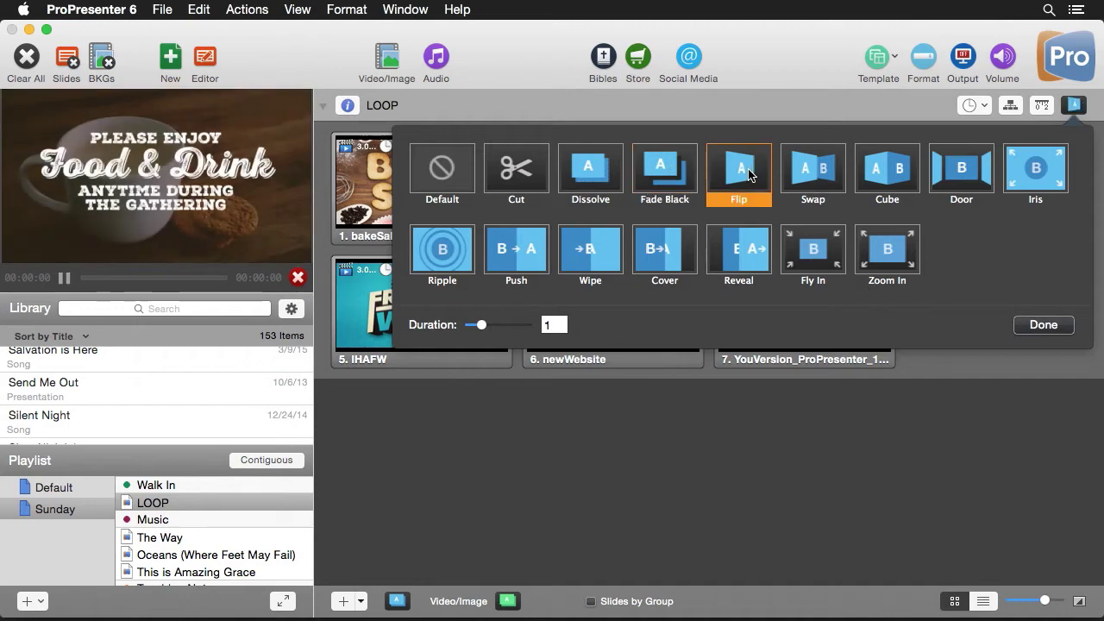
{"action": "left_click", "coordinate": [826, 179]}
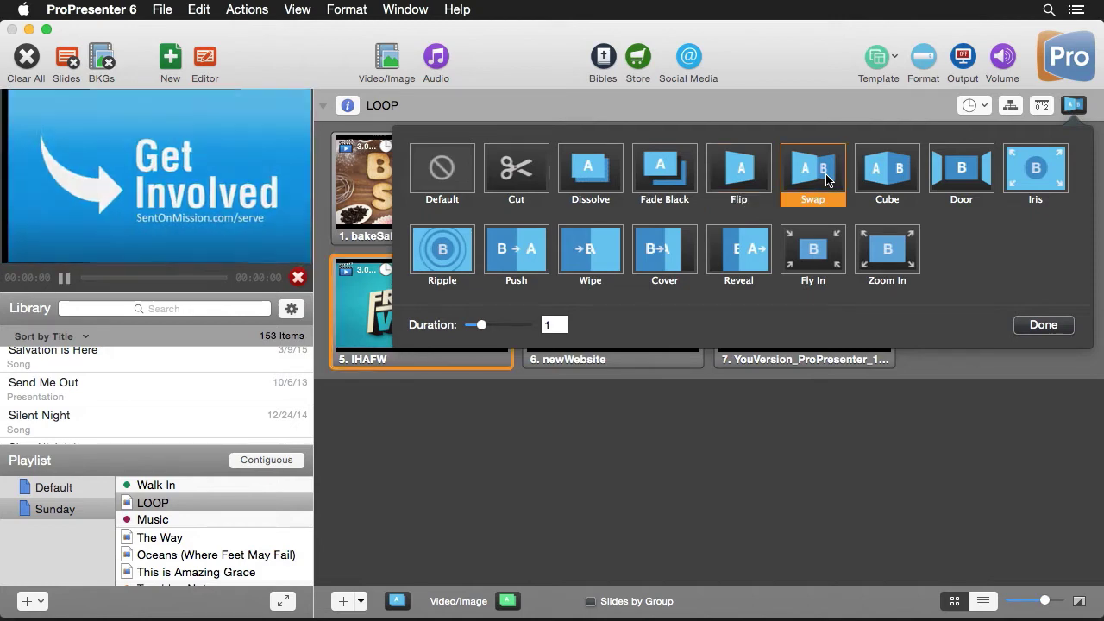
{"action": "left_click", "coordinate": [886, 177]}
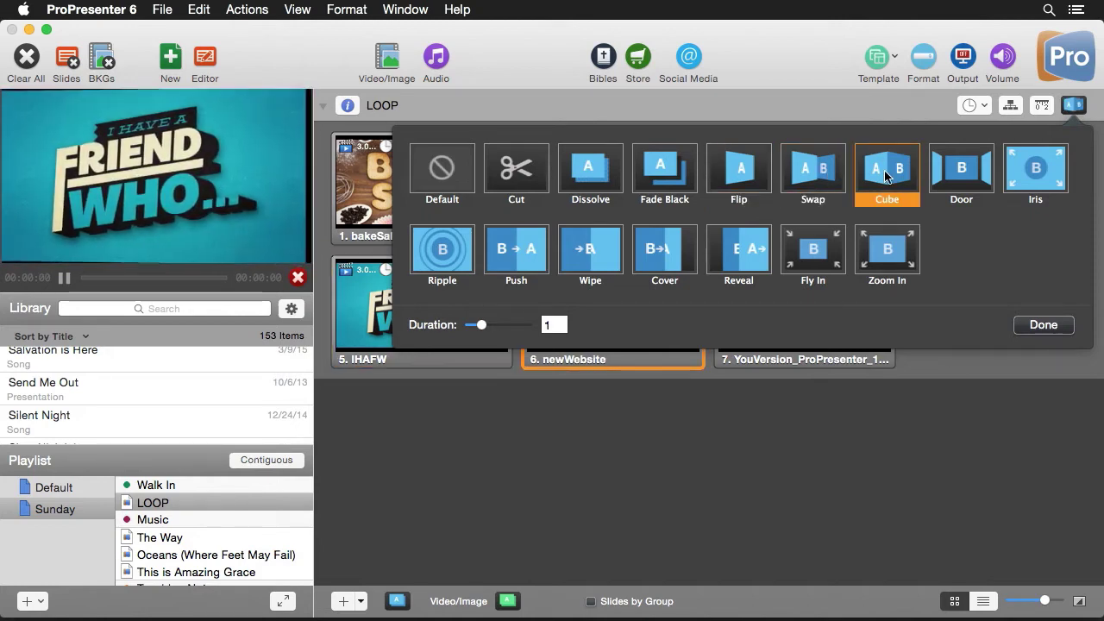
{"action": "left_click", "coordinate": [966, 175]}
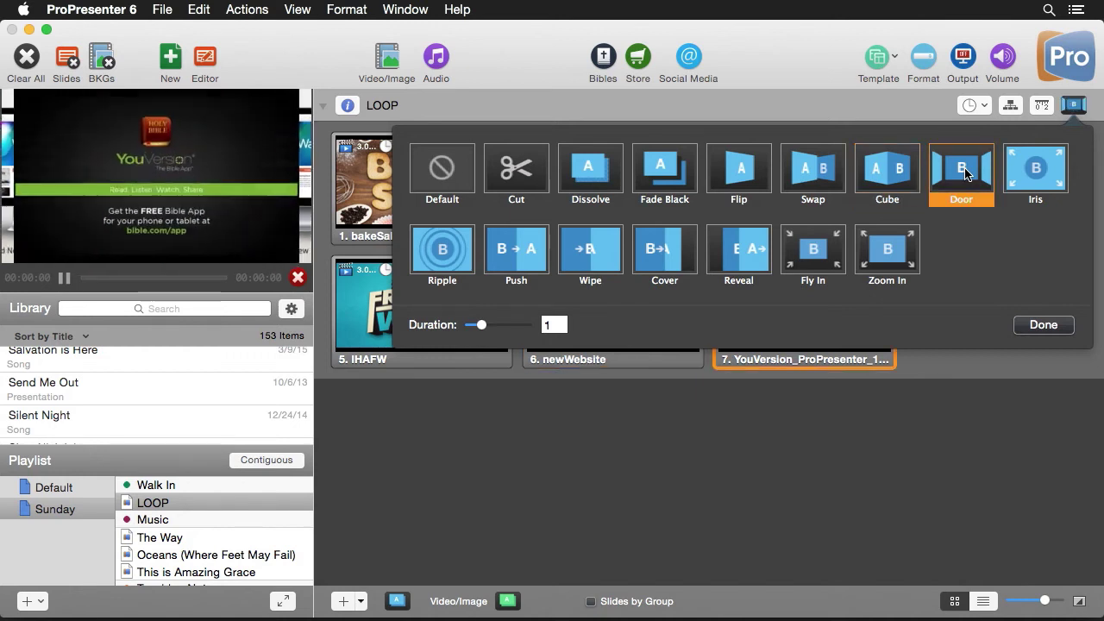
{"action": "left_click", "coordinate": [1032, 173]}
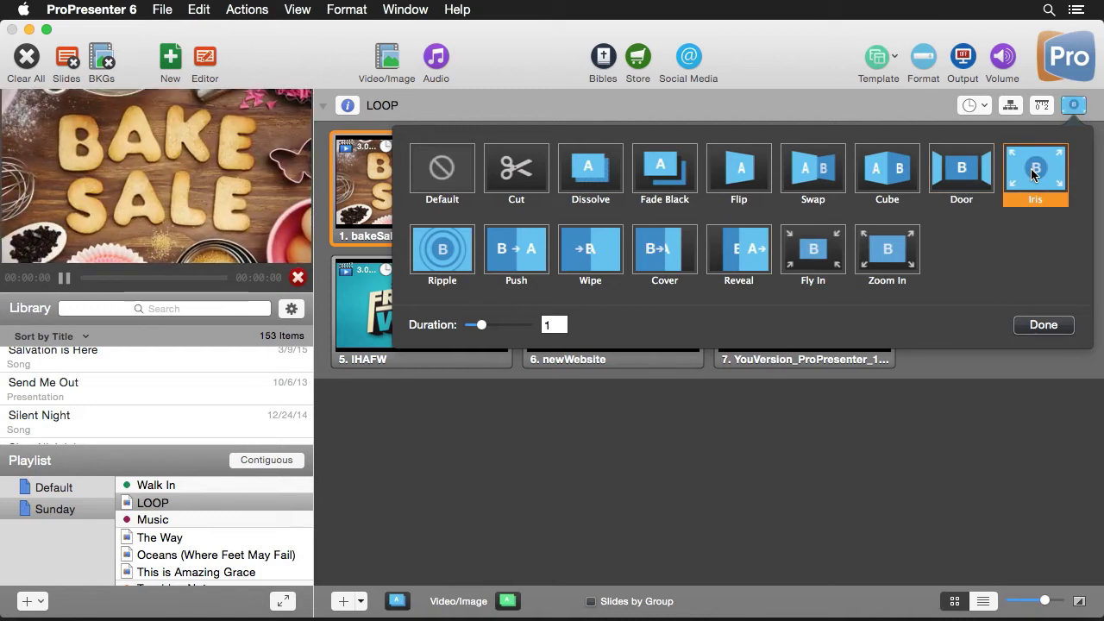
{"action": "left_click", "coordinate": [436, 252]}
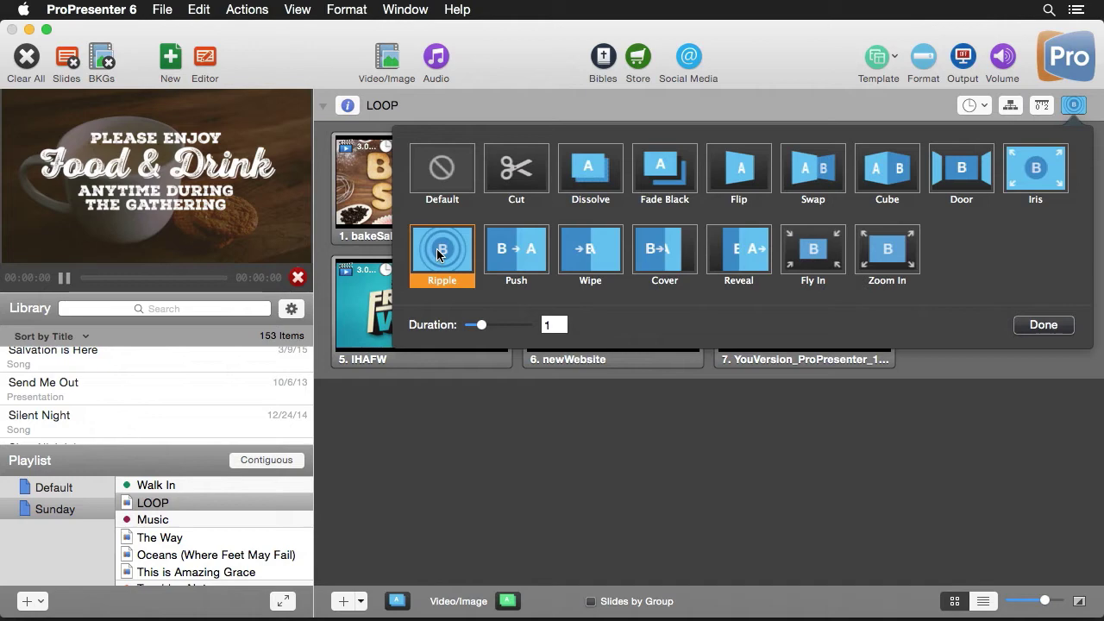
{"action": "left_click", "coordinate": [528, 250]}
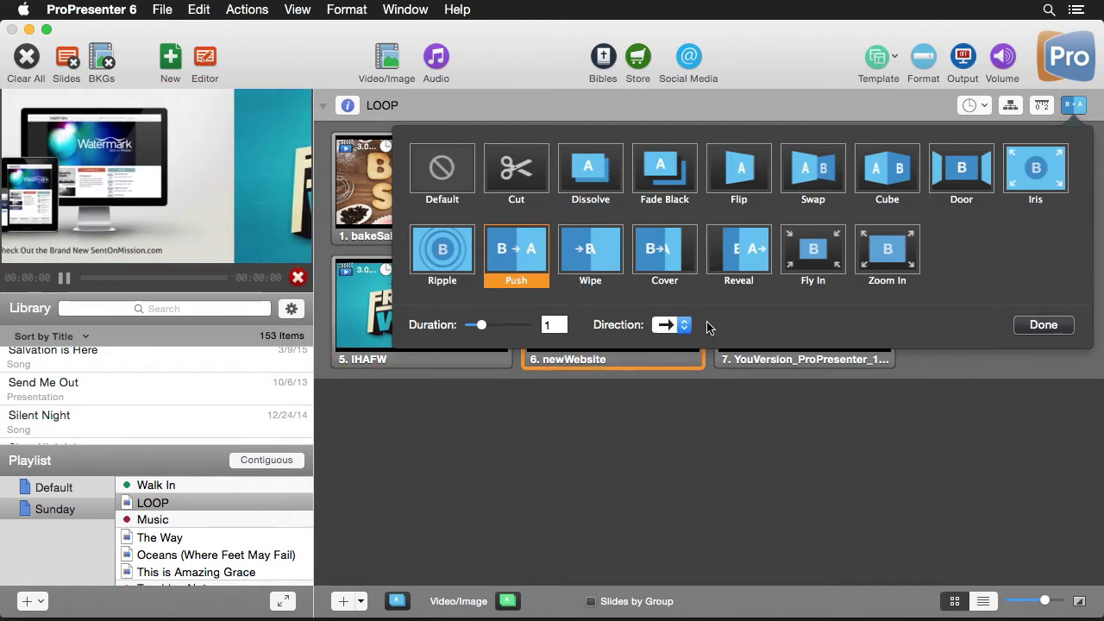
Try an upward Push, then Wipe (up-left, then right), Cover and Reveal on LOOP.
{"action": "left_click", "coordinate": [681, 325]}
{"action": "left_click", "coordinate": [670, 350]}
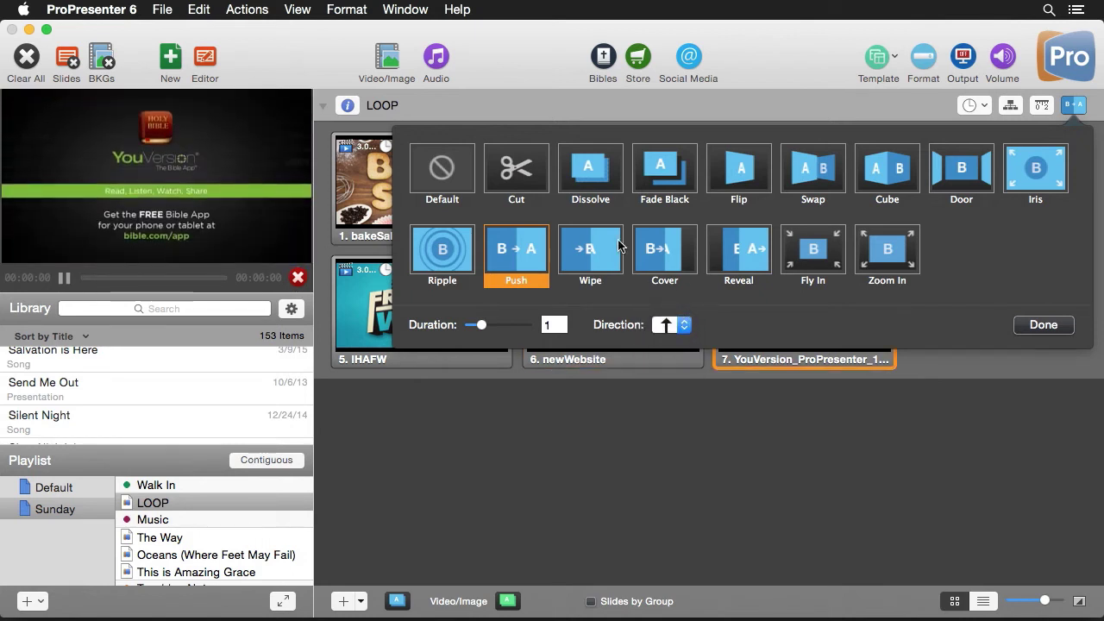
{"action": "left_click", "coordinate": [590, 250]}
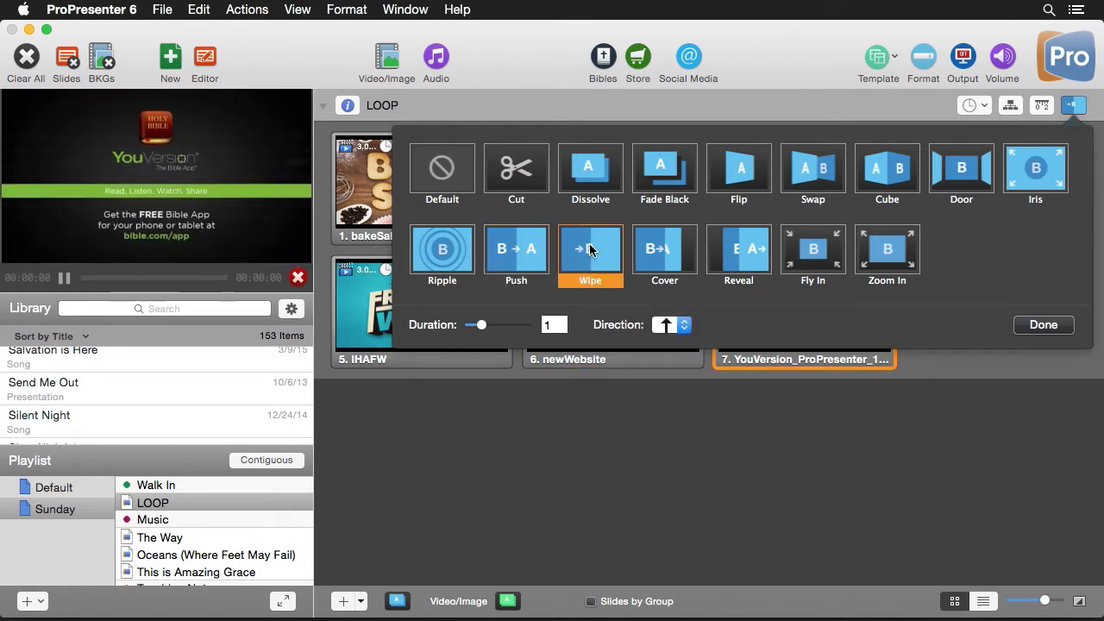
{"action": "left_click", "coordinate": [684, 330]}
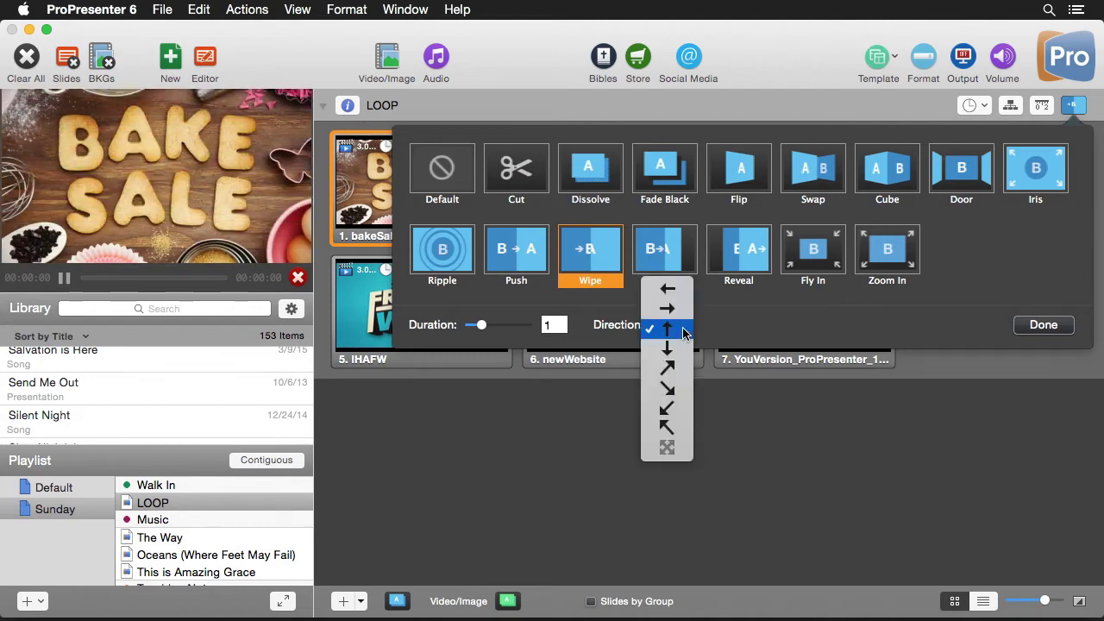
{"action": "left_click", "coordinate": [667, 428]}
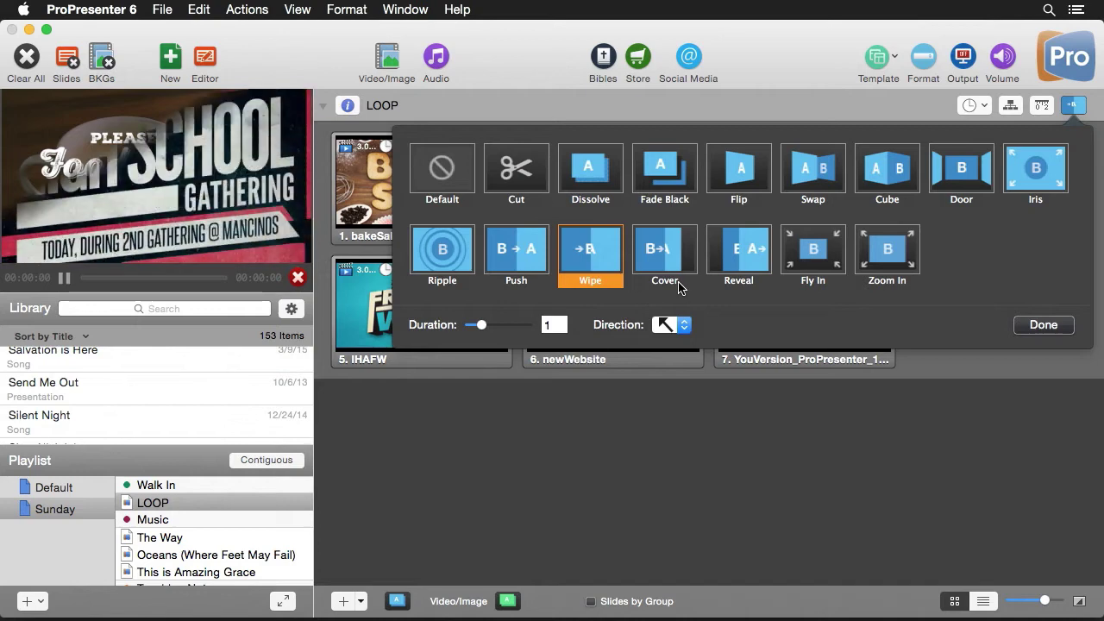
{"action": "left_click", "coordinate": [672, 326]}
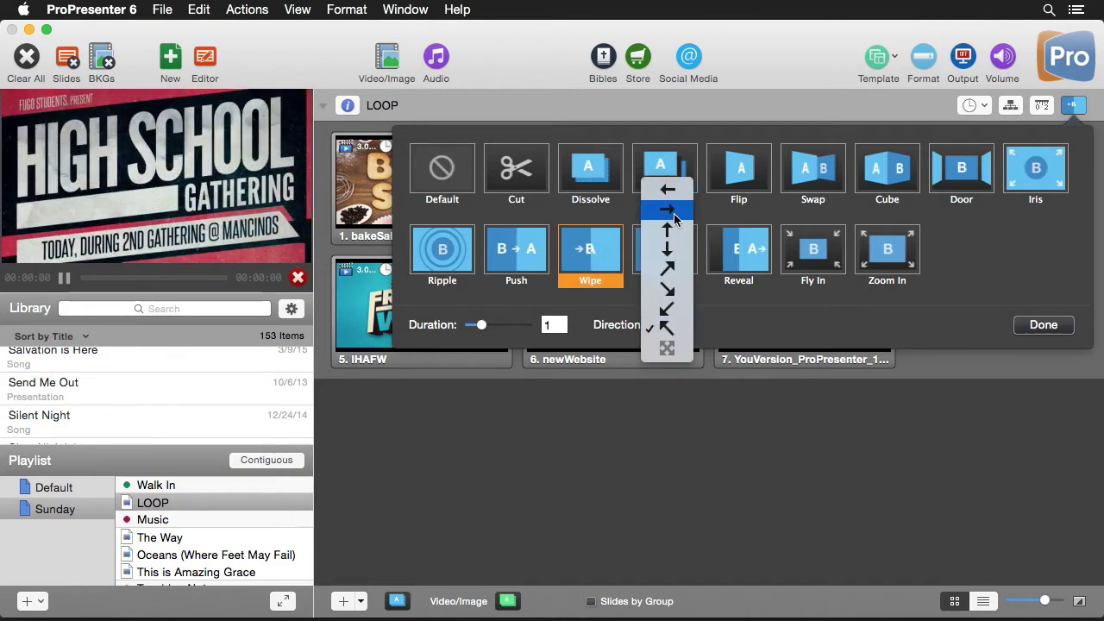
{"action": "left_click", "coordinate": [674, 213]}
{"action": "left_click", "coordinate": [670, 250]}
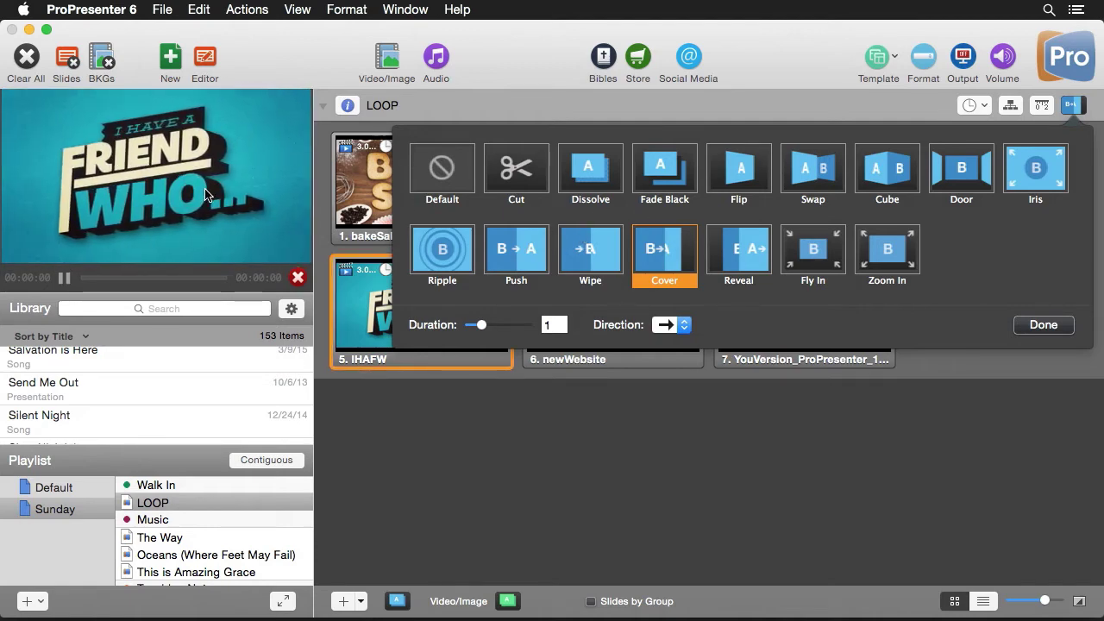
{"action": "left_click", "coordinate": [747, 259]}
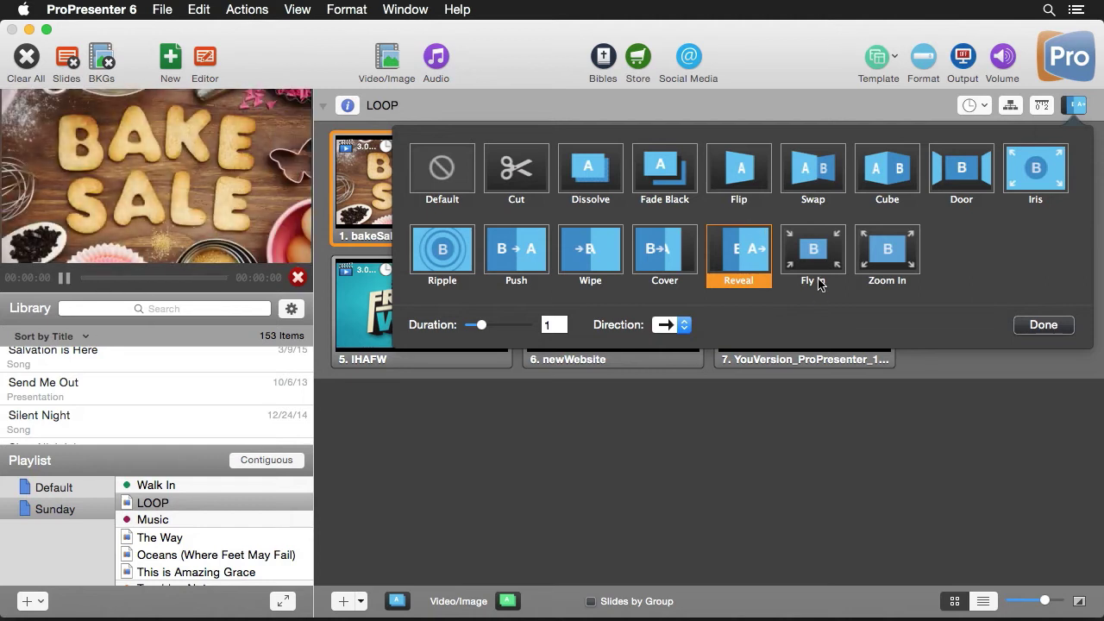
Try Fly In from all corners, then Zoom In, as LOOP's transition.
{"action": "left_click", "coordinate": [818, 252]}
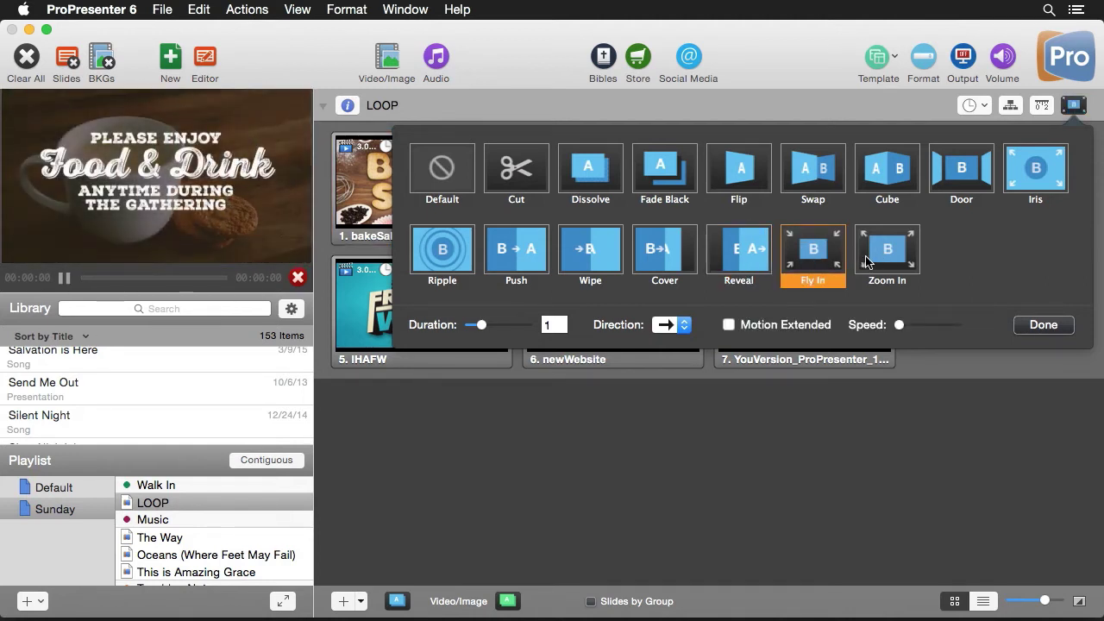
{"action": "left_click", "coordinate": [672, 325]}
{"action": "left_click", "coordinate": [668, 463]}
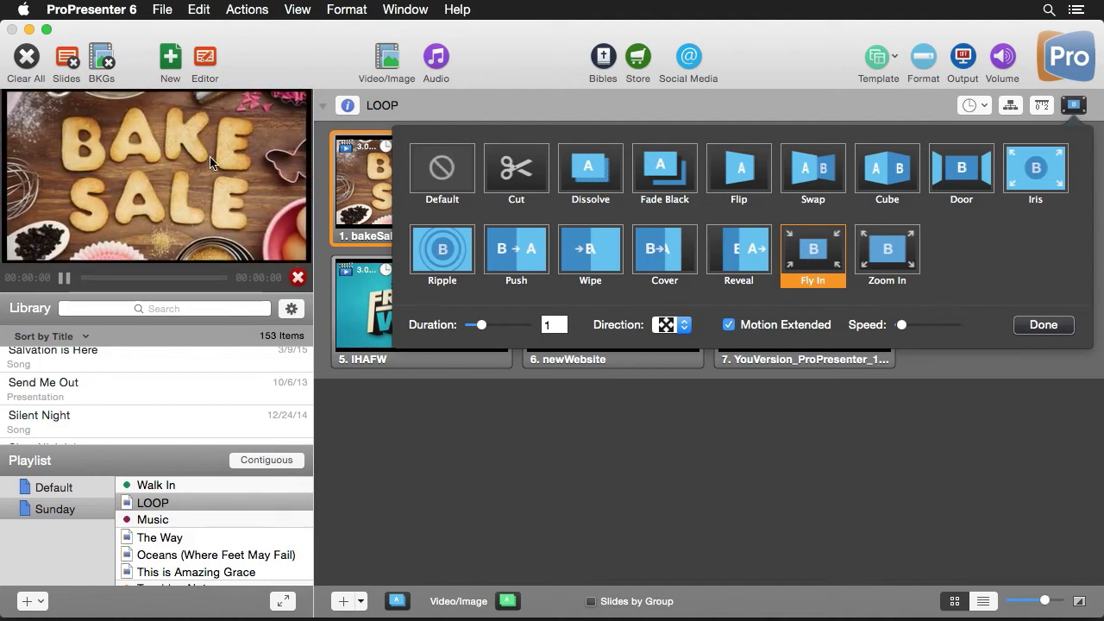
{"action": "left_click", "coordinate": [897, 257]}
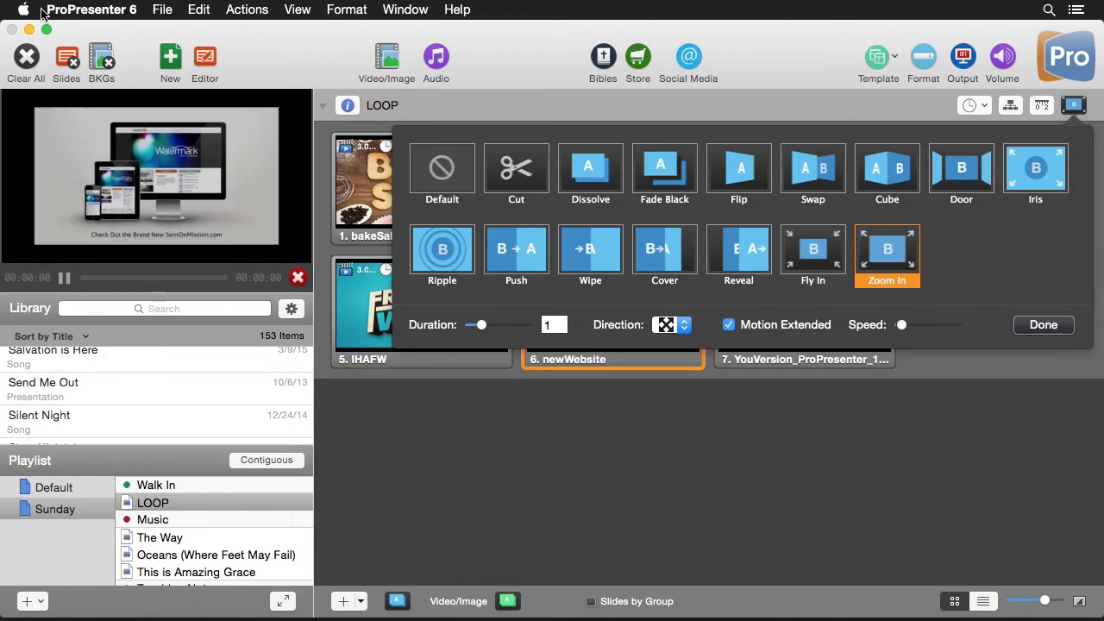
Clear the output and set LOOP's transition back to Push moving up.
{"action": "left_click", "coordinate": [26, 57]}
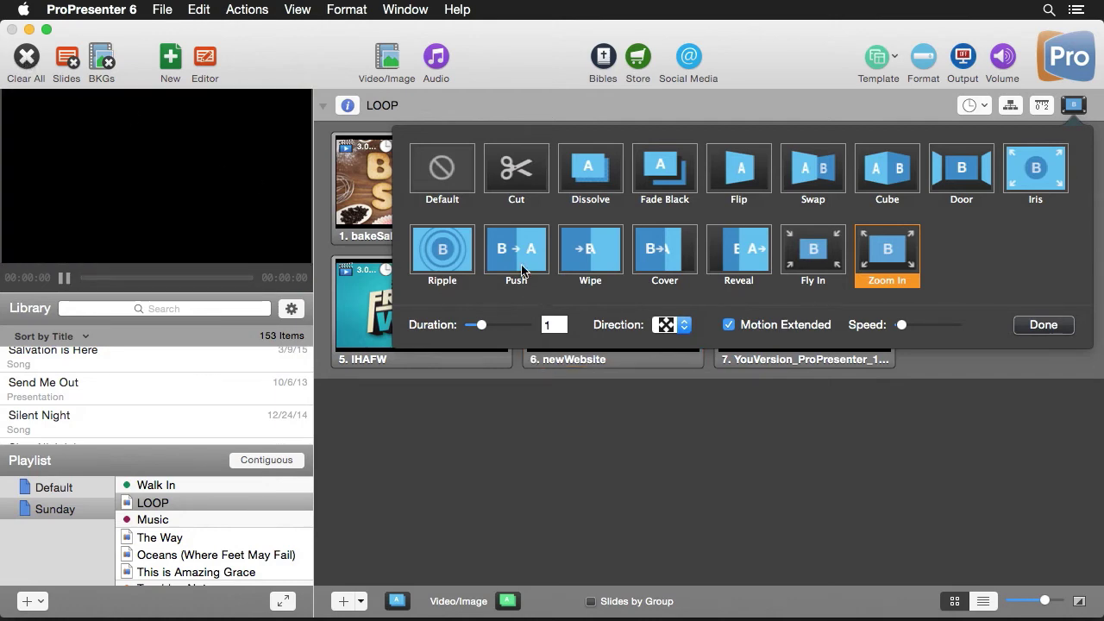
{"action": "left_click", "coordinate": [522, 270]}
{"action": "left_click", "coordinate": [685, 326]}
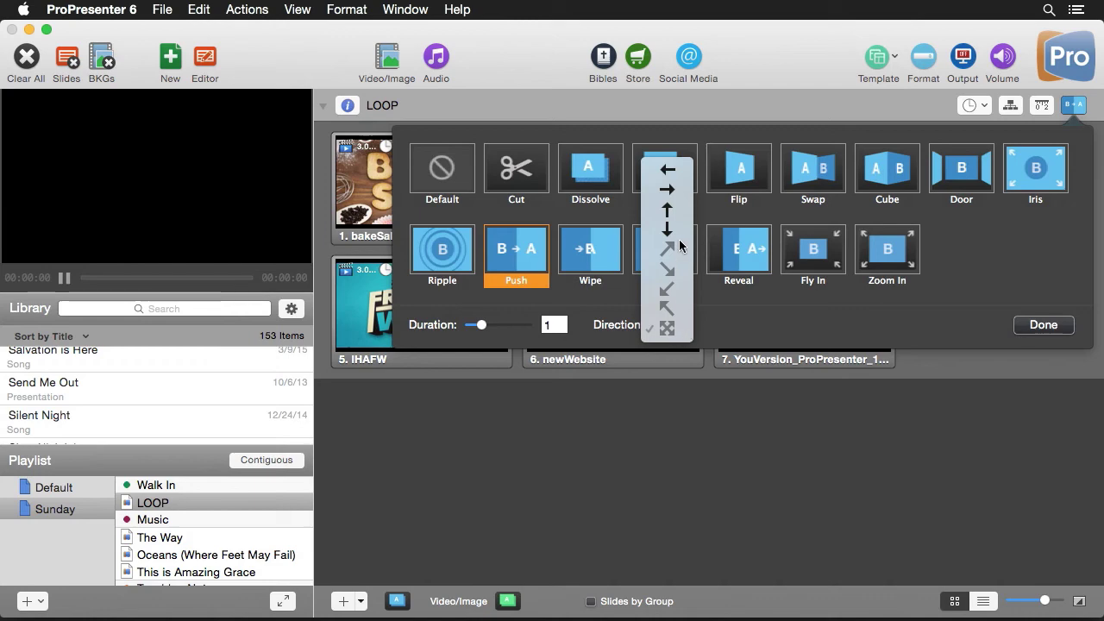
{"action": "left_click", "coordinate": [676, 212]}
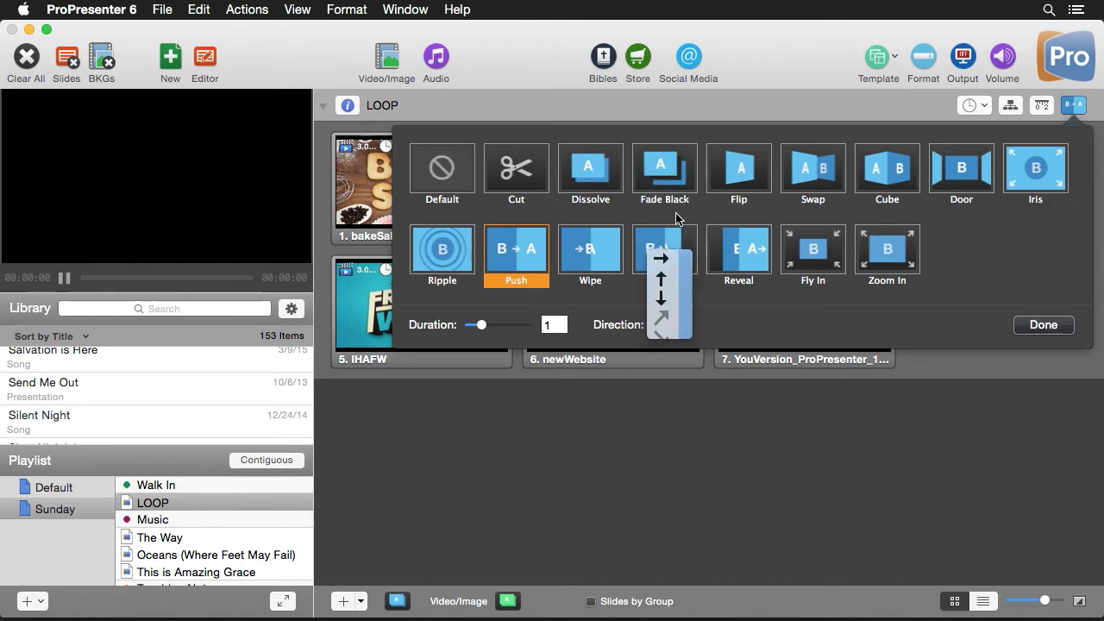
Close the transition settings, test bakeSale live, and clear the output.
{"action": "left_click", "coordinate": [1044, 325]}
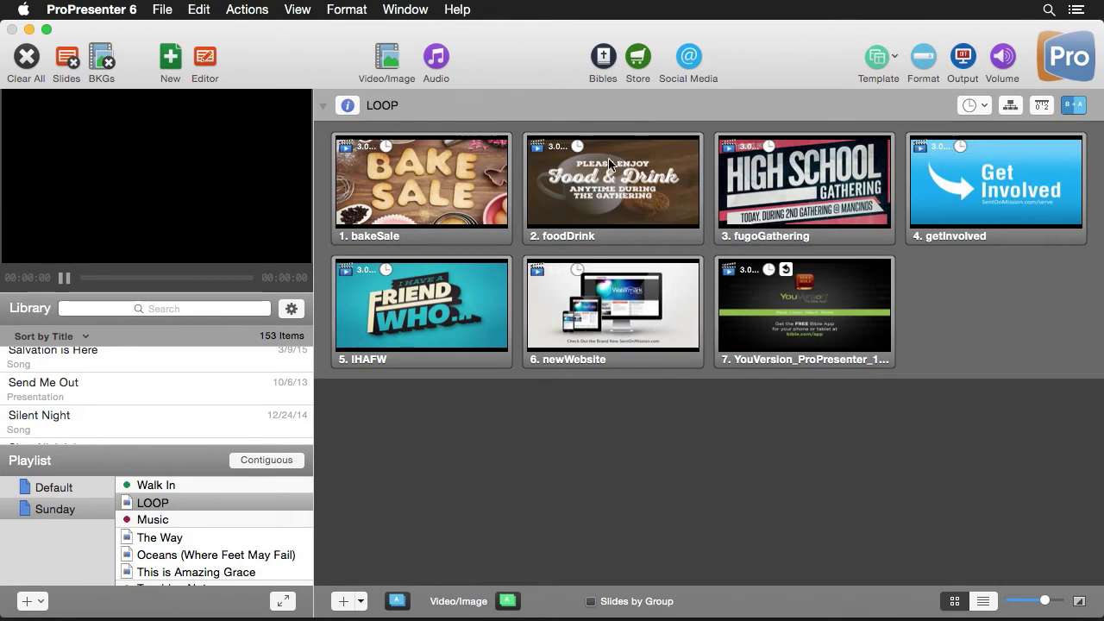
{"action": "left_click", "coordinate": [447, 172]}
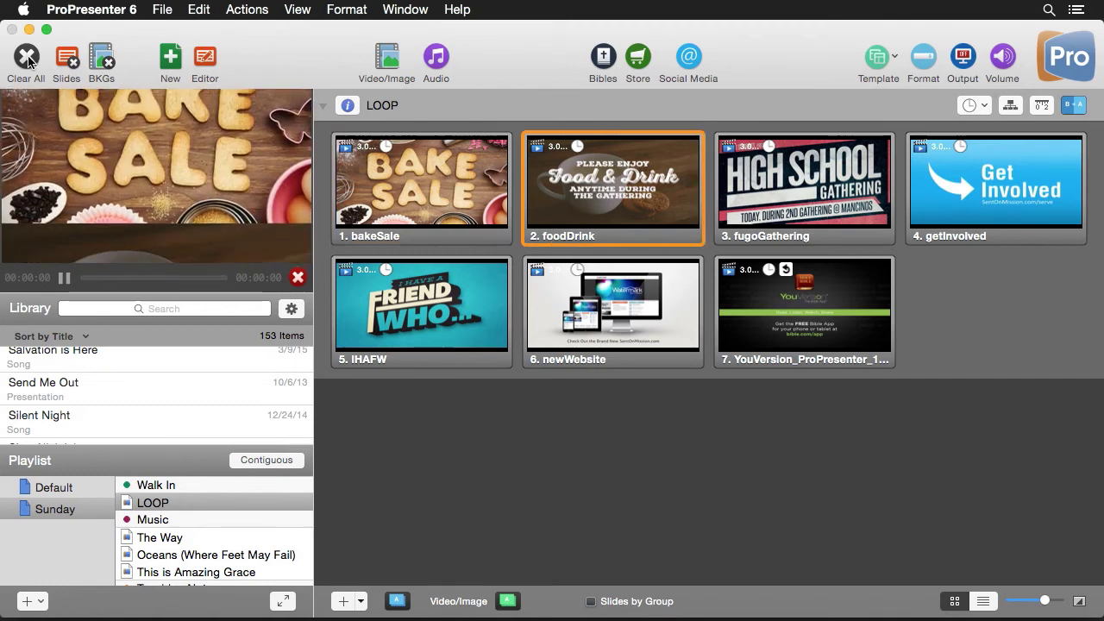
{"action": "left_click", "coordinate": [27, 62]}
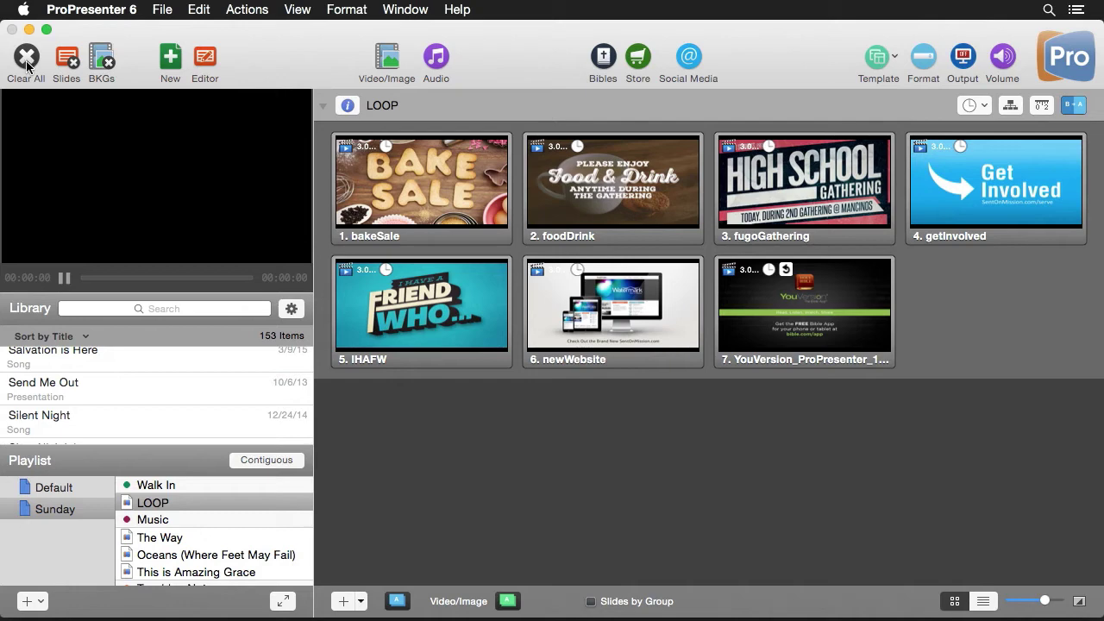
Give the 2. foodDrink slide its own Push transition, duration 1, moving right.
{"action": "right_click", "coordinate": [615, 185]}
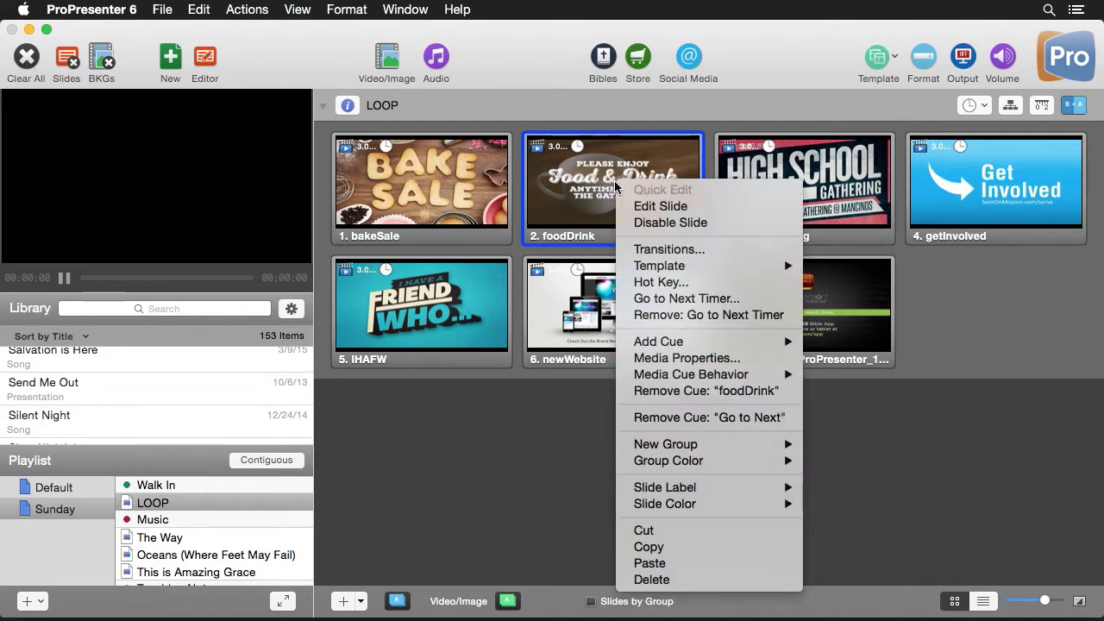
{"action": "left_click", "coordinate": [685, 249]}
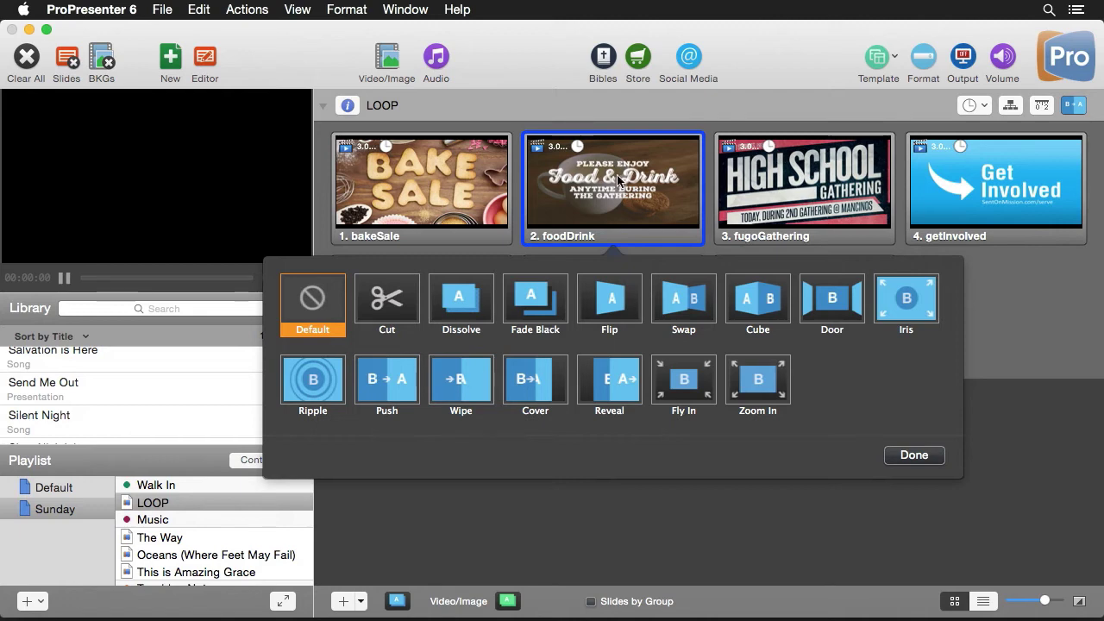
{"action": "left_click", "coordinate": [400, 392]}
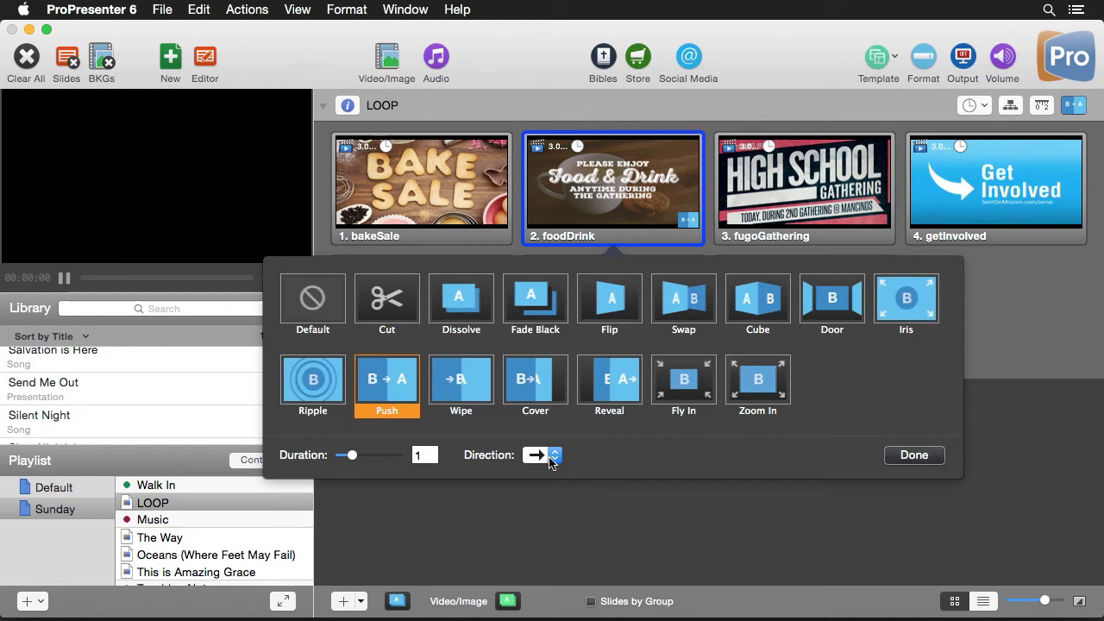
{"action": "left_click", "coordinate": [913, 456]}
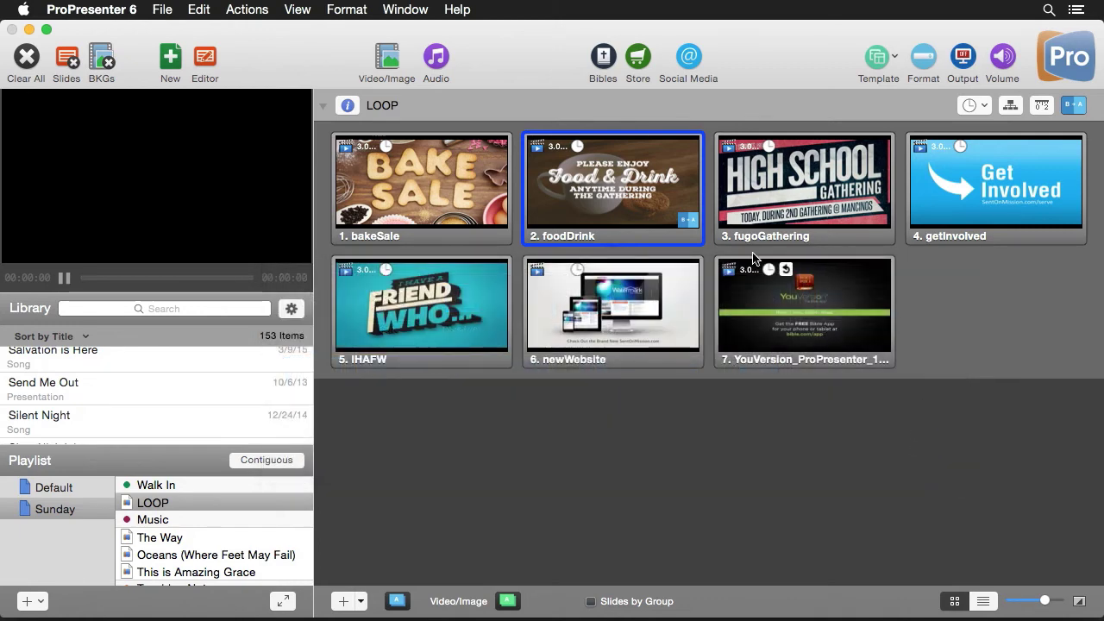
Give 6. newWebsite its own leftward Push transition, then show 1. bakeSale live.
{"action": "right_click", "coordinate": [603, 313]}
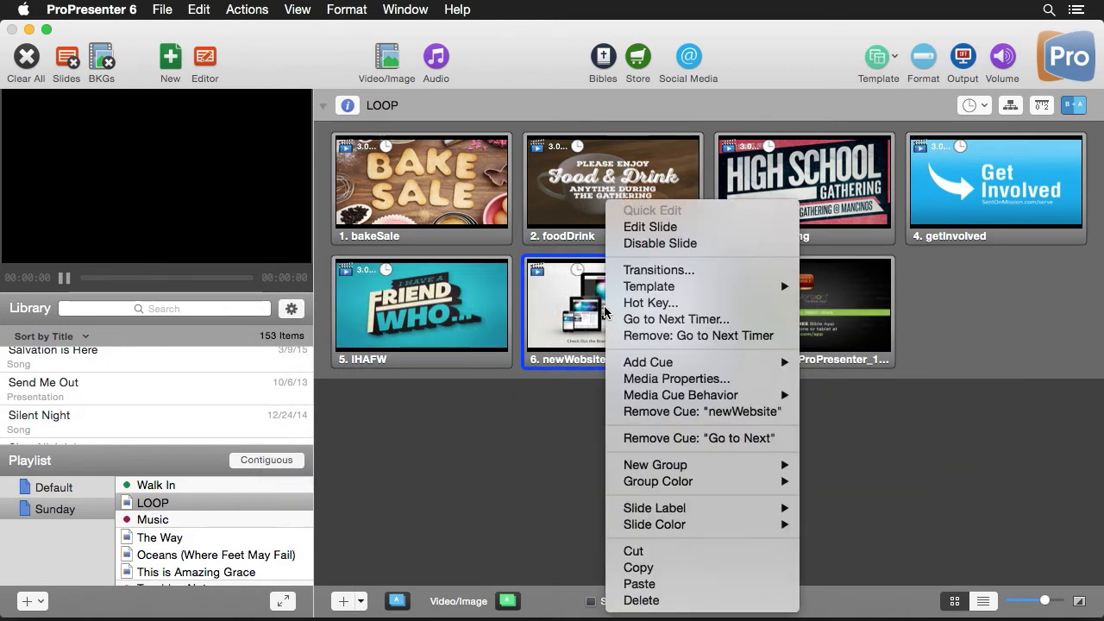
{"action": "left_click", "coordinate": [688, 270]}
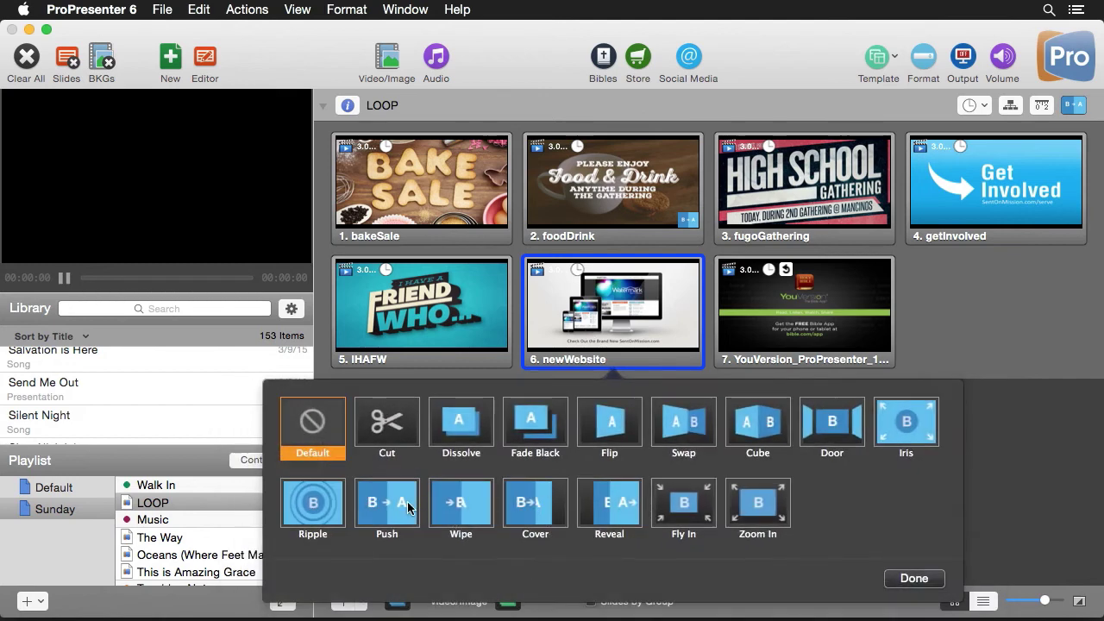
{"action": "left_click", "coordinate": [413, 509]}
{"action": "left_click", "coordinate": [555, 579]}
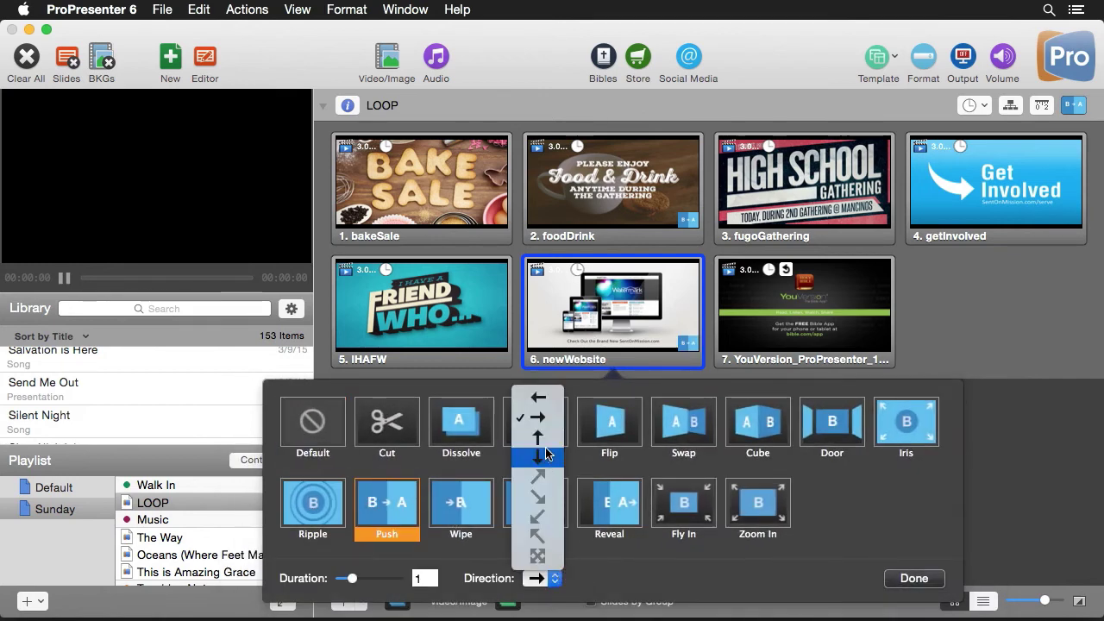
{"action": "left_click", "coordinate": [540, 399]}
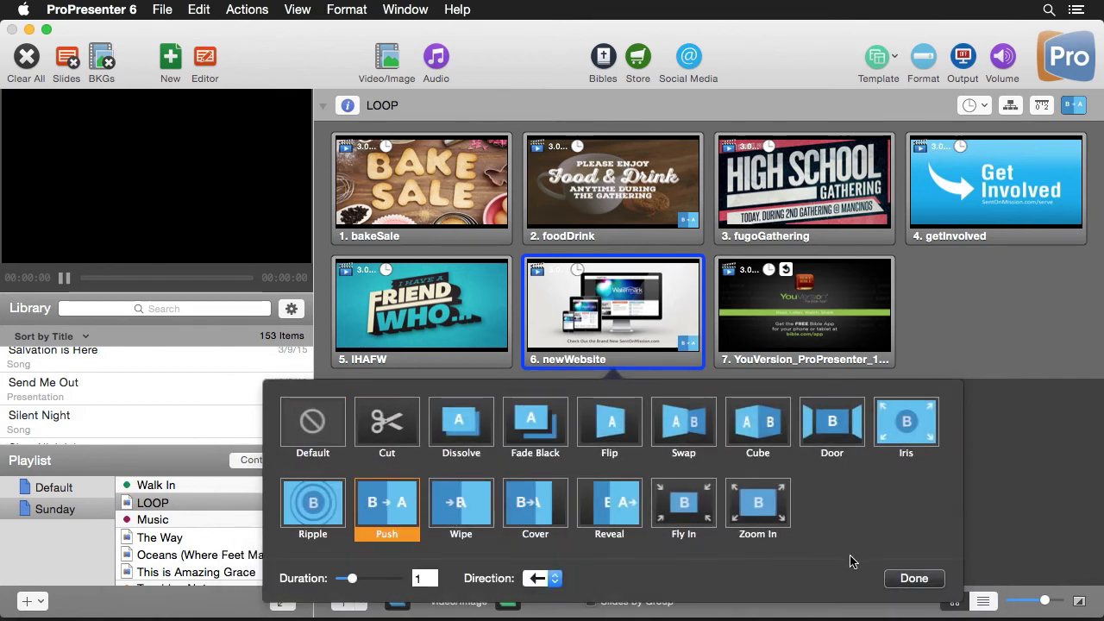
{"action": "left_click", "coordinate": [922, 578]}
{"action": "left_click", "coordinate": [439, 172]}
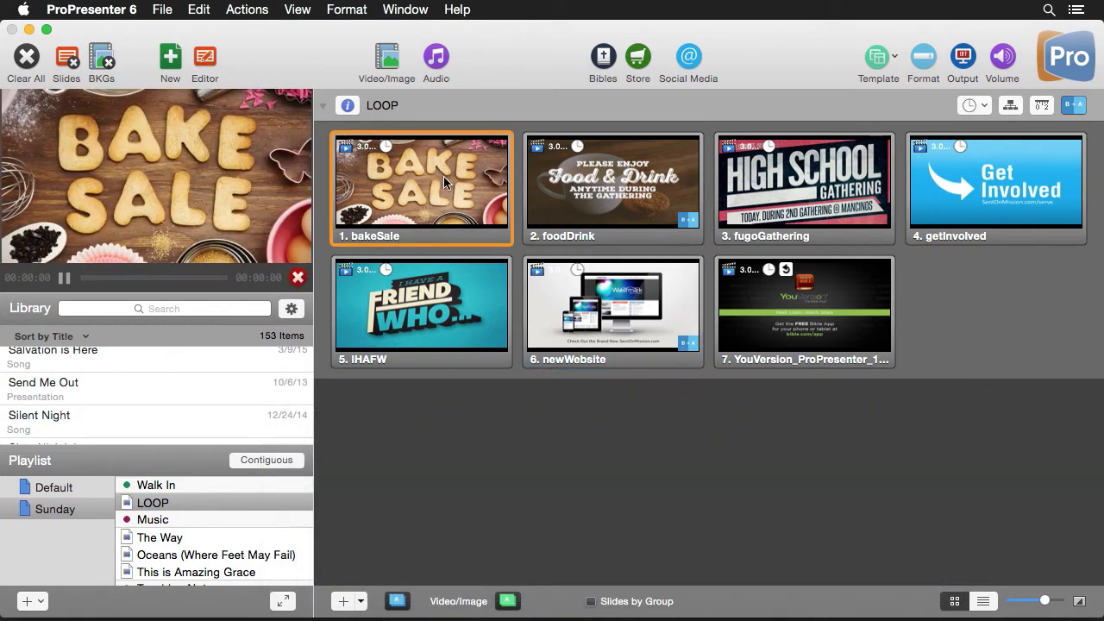
Step the loop through foodDrink, fugoGathering, getInvolved, IHAFW, newWebsite and YouVersion, then clear output.
{"action": "left_click", "coordinate": [671, 227]}
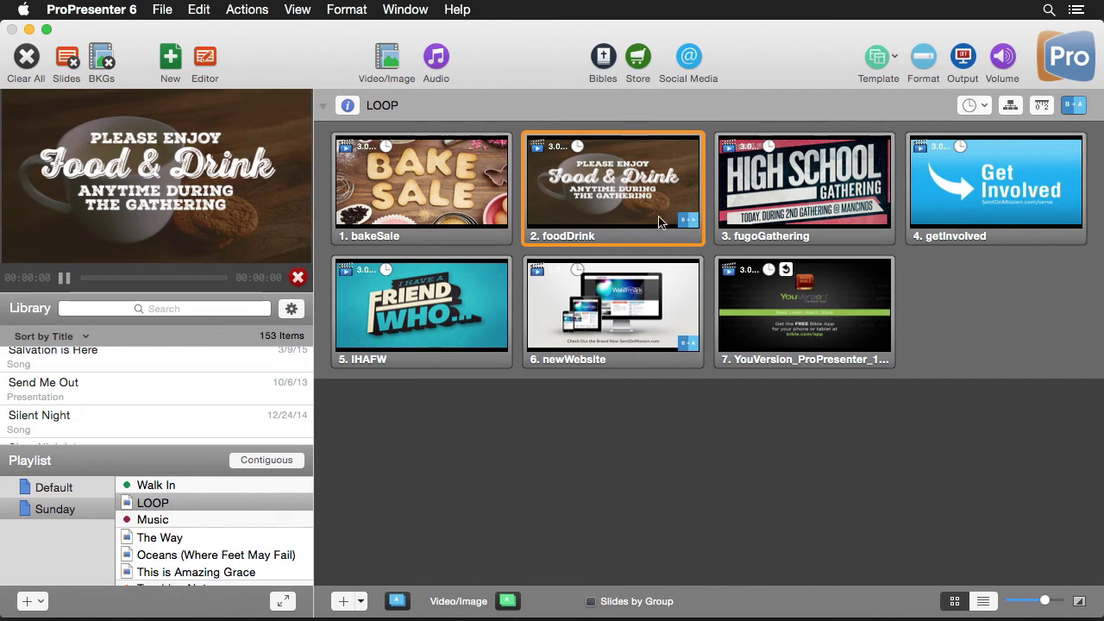
{"action": "left_click", "coordinate": [862, 222]}
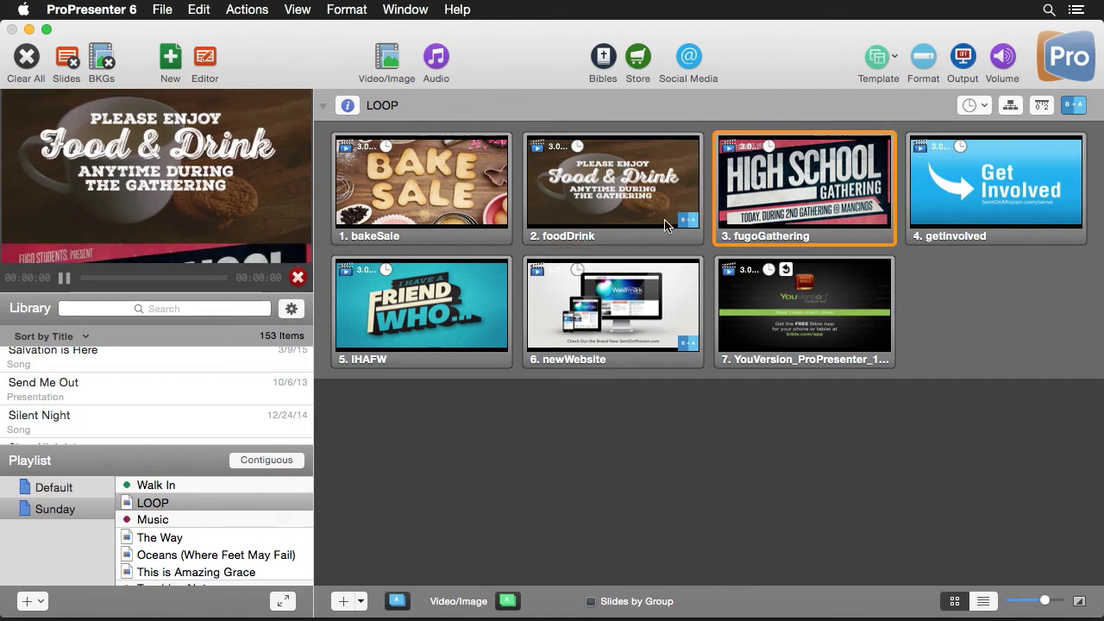
{"action": "left_click", "coordinate": [960, 203]}
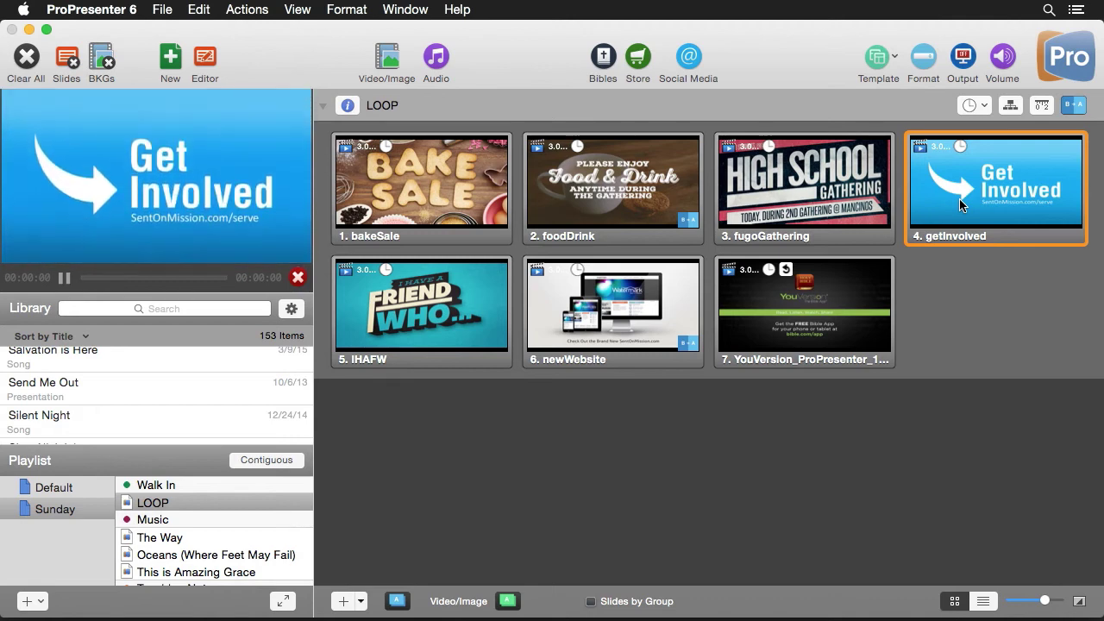
{"action": "key", "text": "Right"}
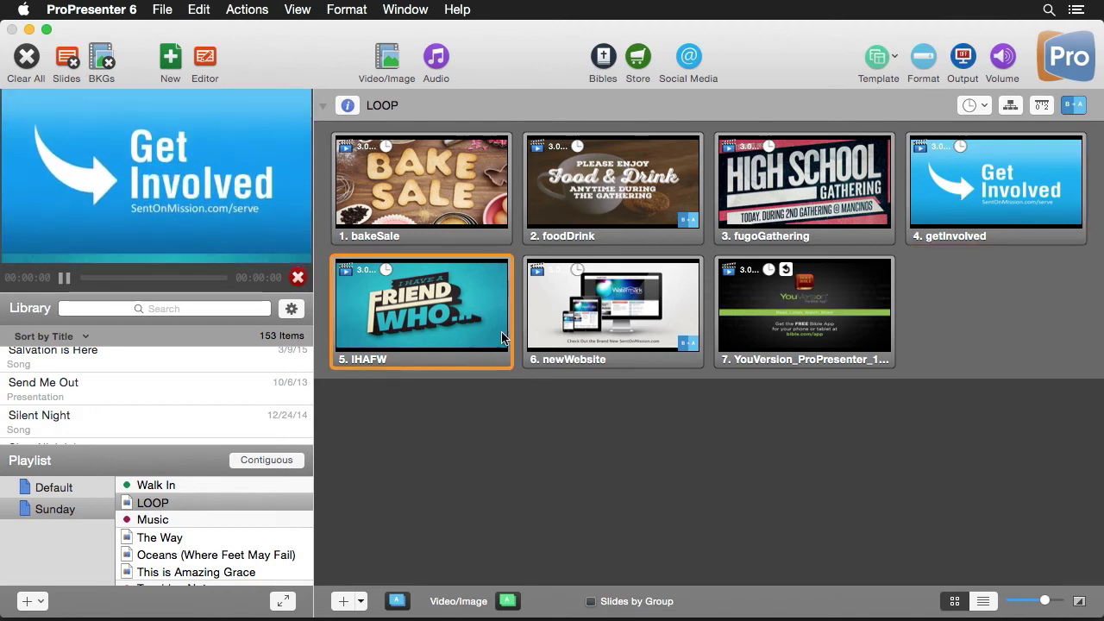
{"action": "left_click", "coordinate": [663, 345]}
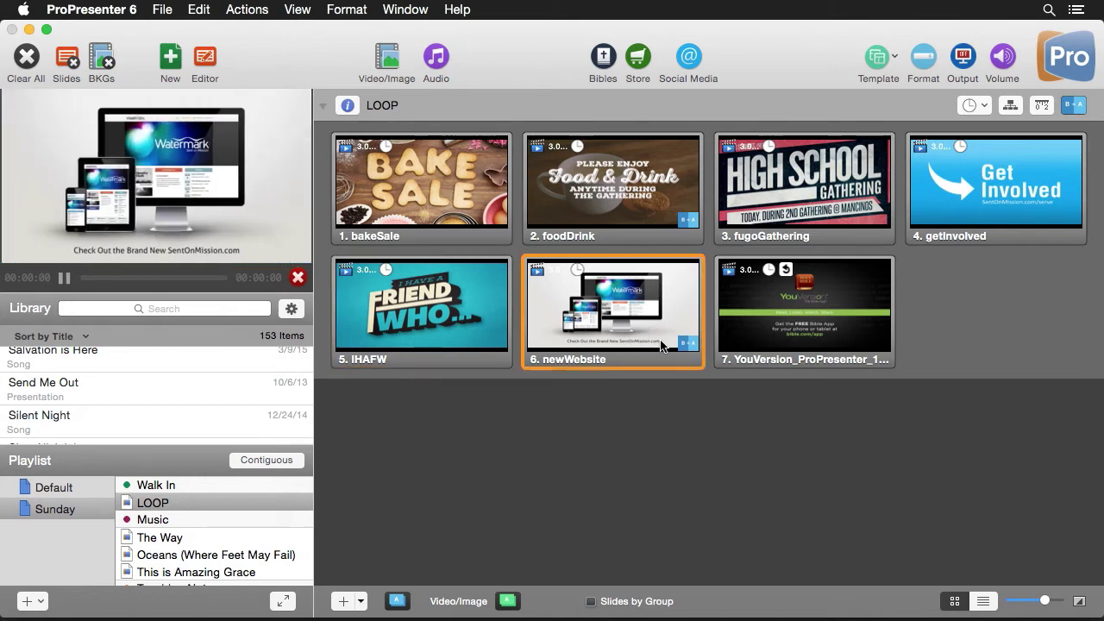
{"action": "key", "text": "Right"}
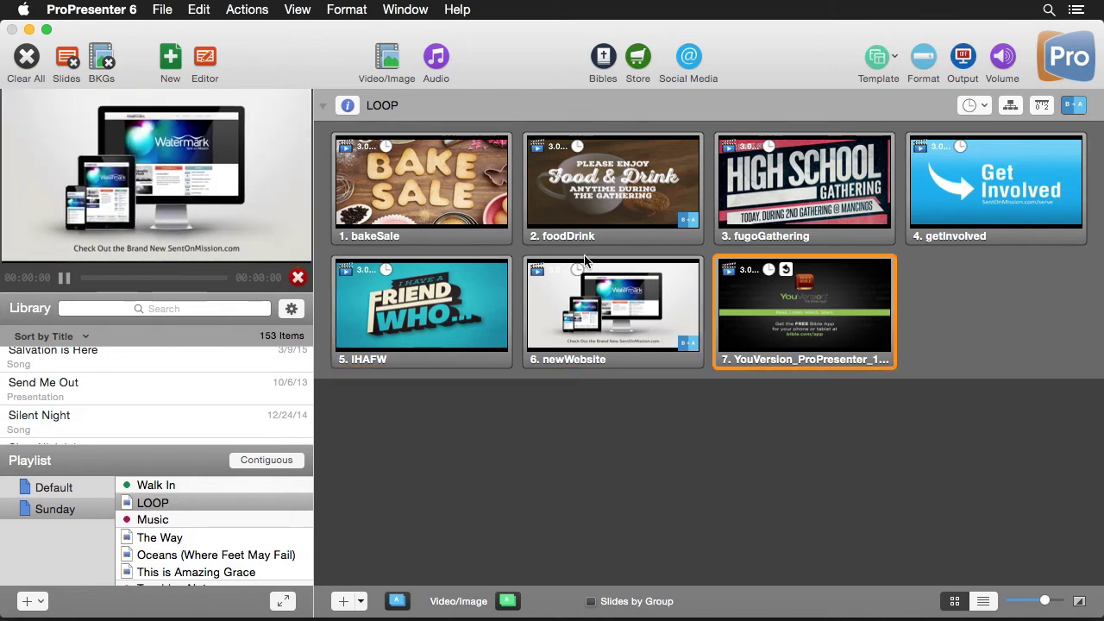
{"action": "left_click", "coordinate": [27, 58]}
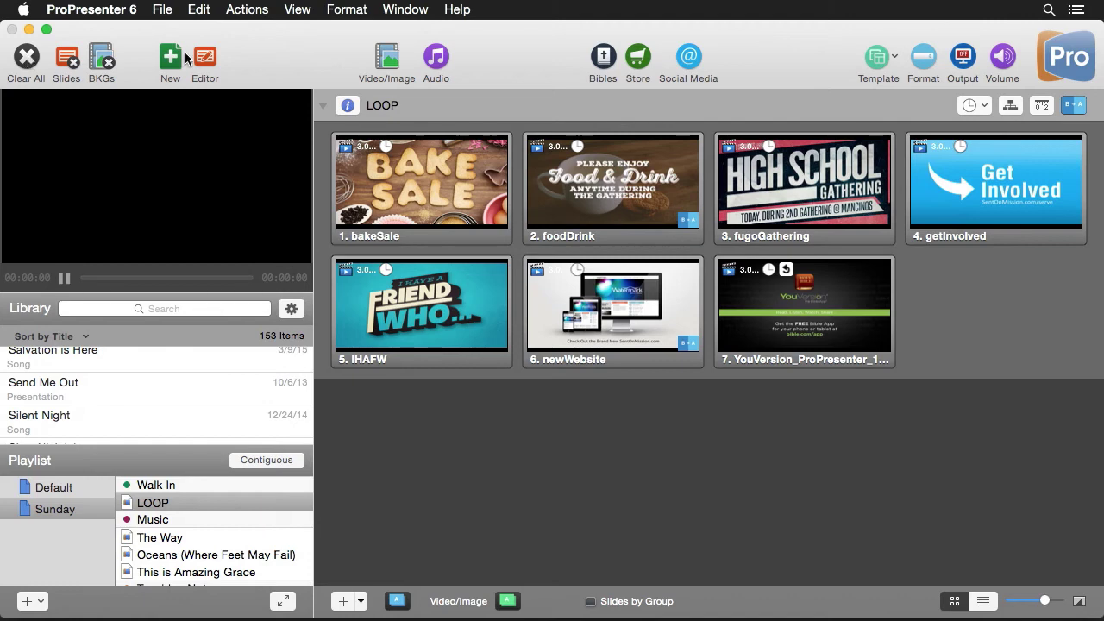
{"action": "left_click", "coordinate": [298, 12]}
Open the Lower Host prop in the Props Editor and select its two text lines and magenta bar.
{"action": "left_click", "coordinate": [345, 211]}
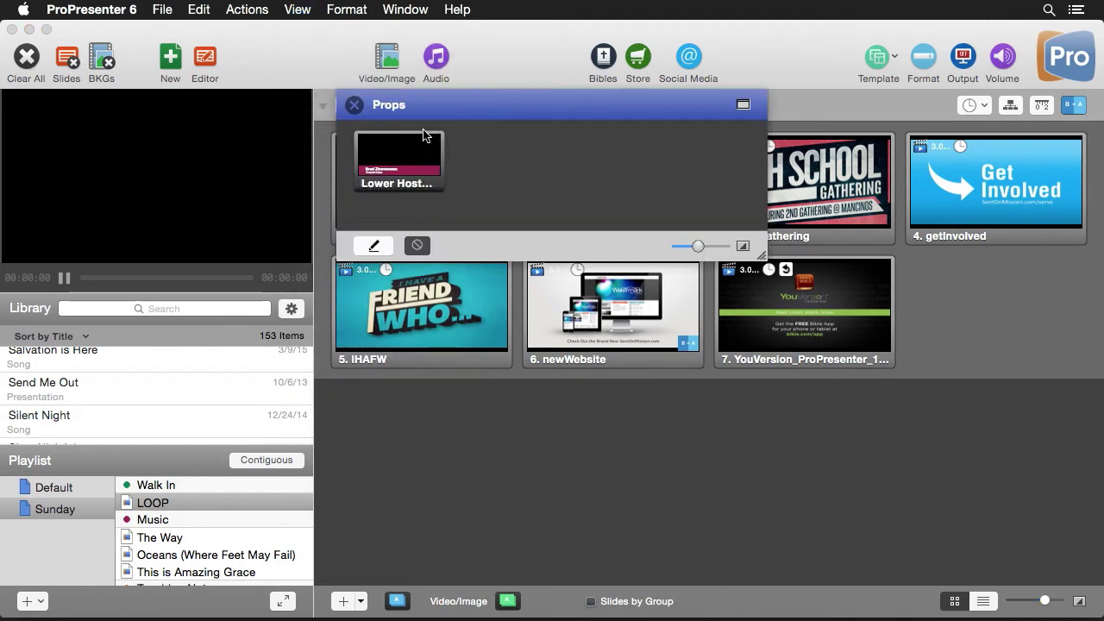
{"action": "left_click", "coordinate": [376, 248]}
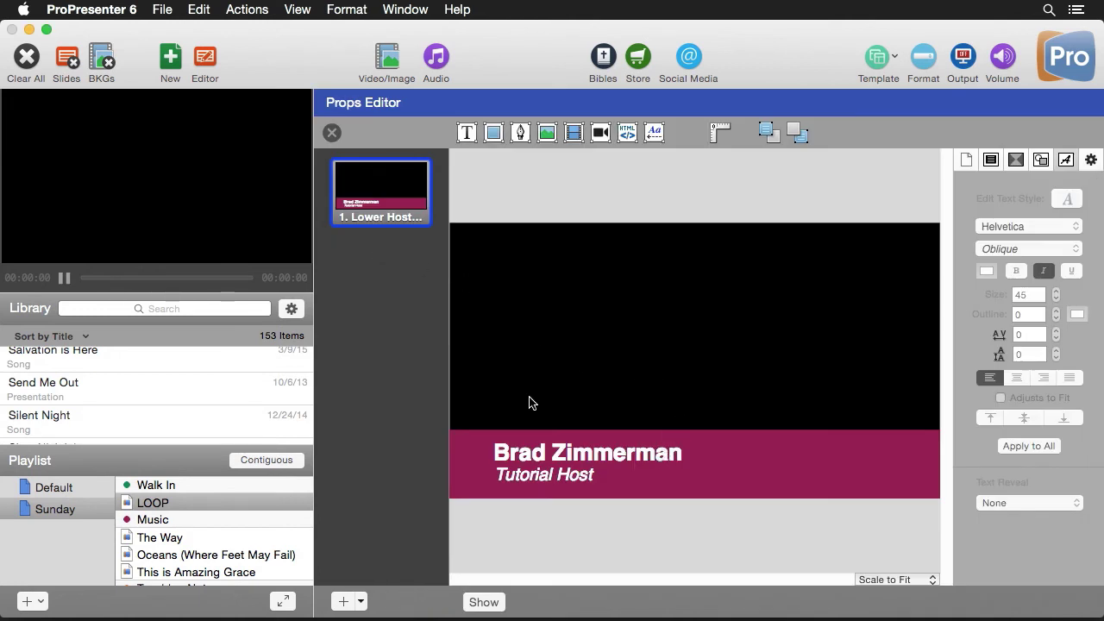
{"action": "left_click", "coordinate": [600, 457]}
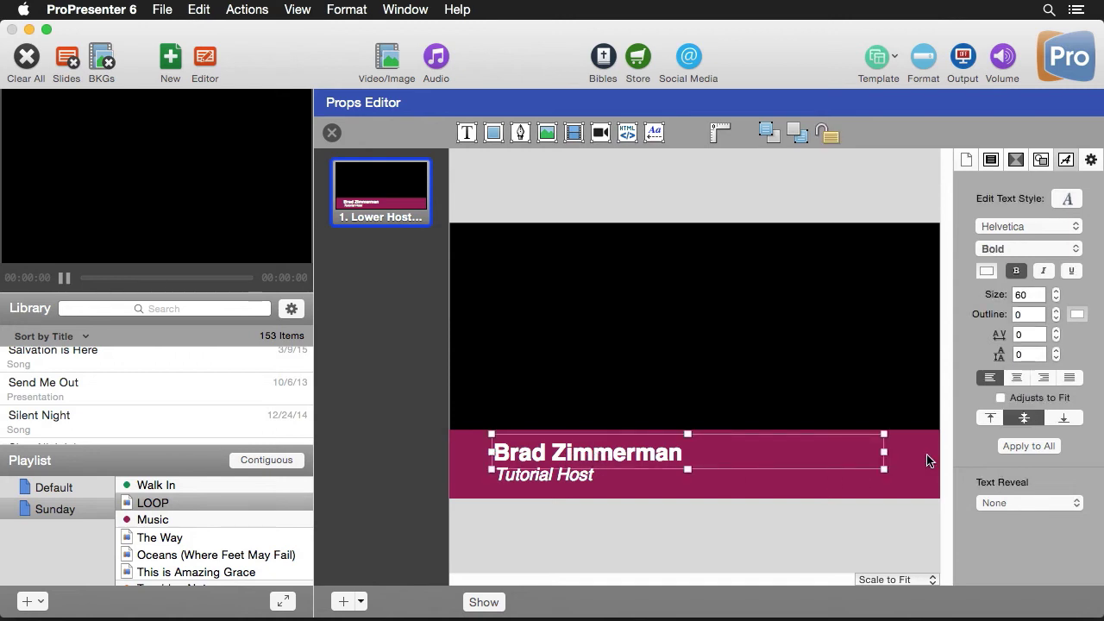
{"action": "left_click", "coordinate": [577, 485]}
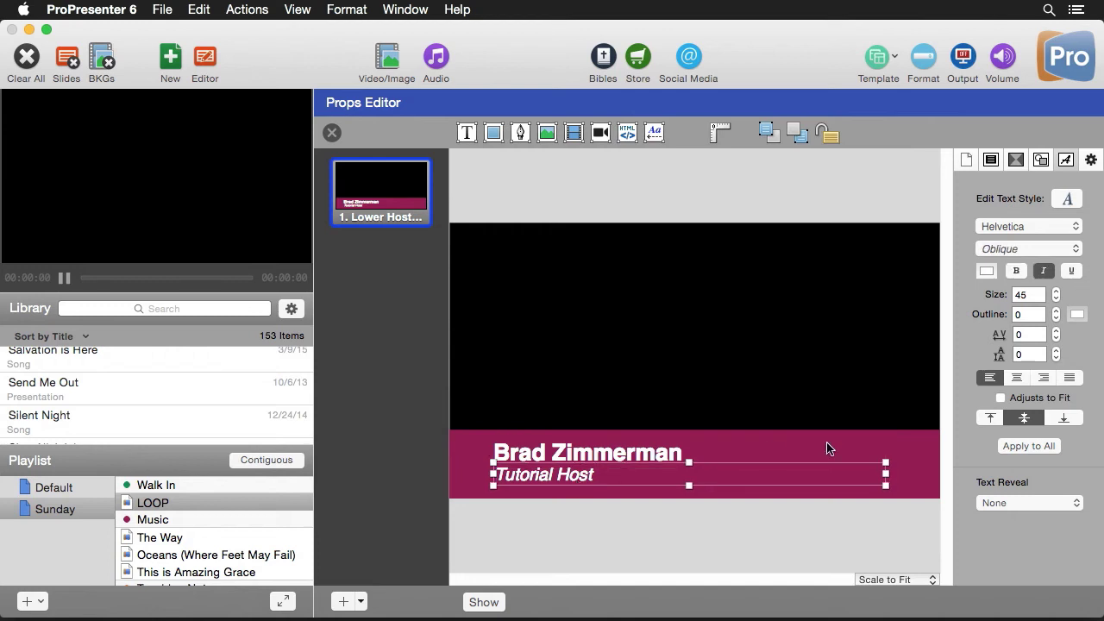
{"action": "left_click", "coordinate": [924, 460]}
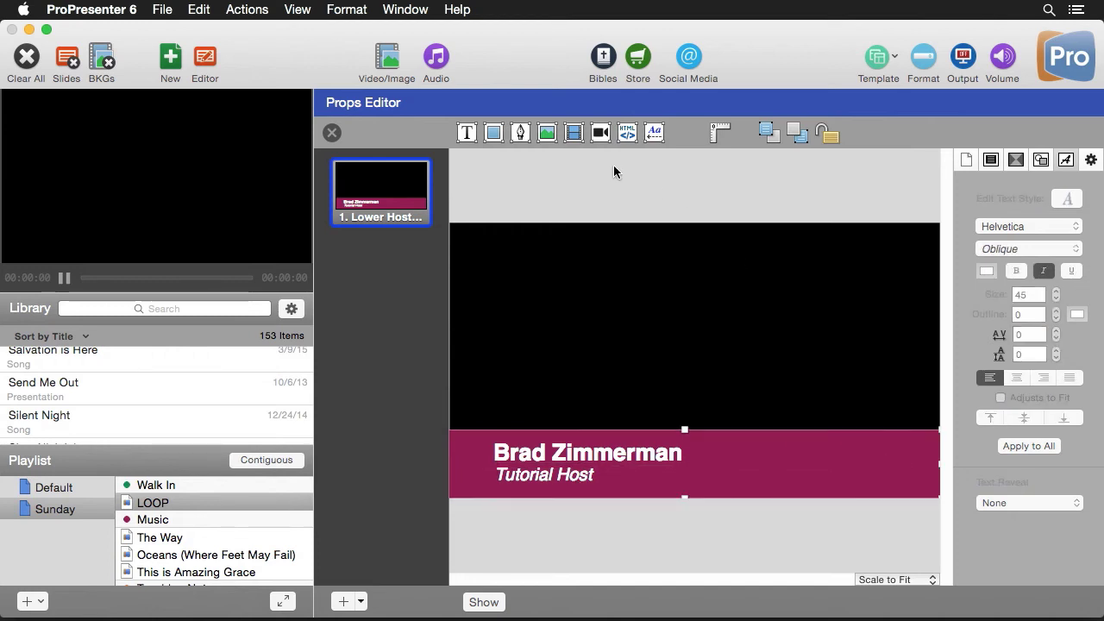
Give the magenta lower-third bar a Push build-in with direction up.
{"action": "left_click", "coordinate": [1018, 161]}
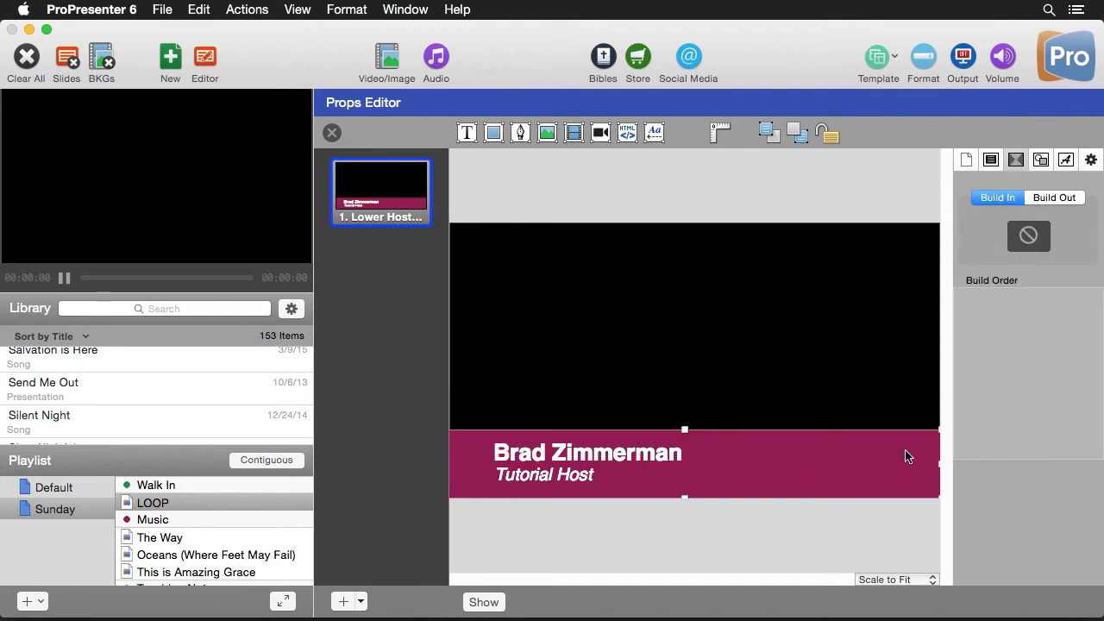
{"action": "left_click", "coordinate": [1030, 237]}
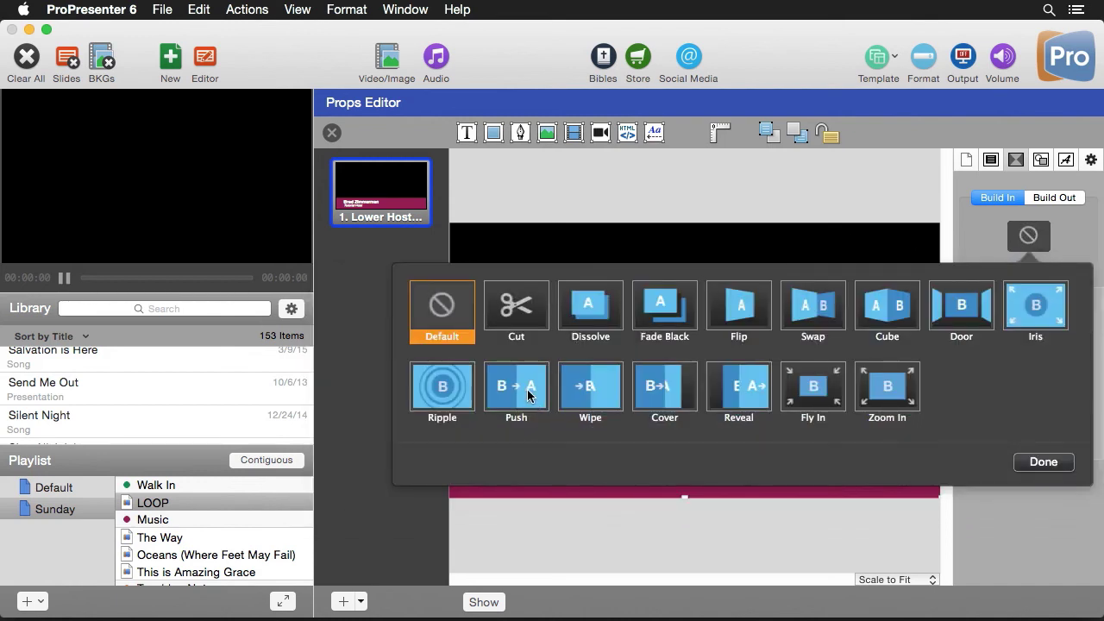
{"action": "left_click", "coordinate": [527, 389]}
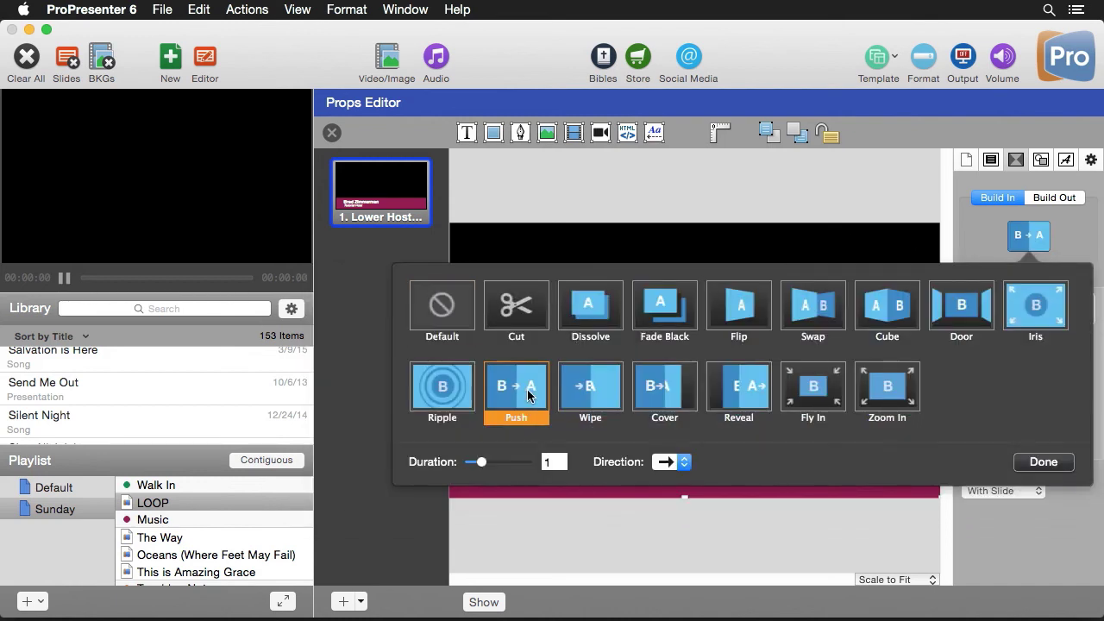
{"action": "left_click", "coordinate": [692, 466]}
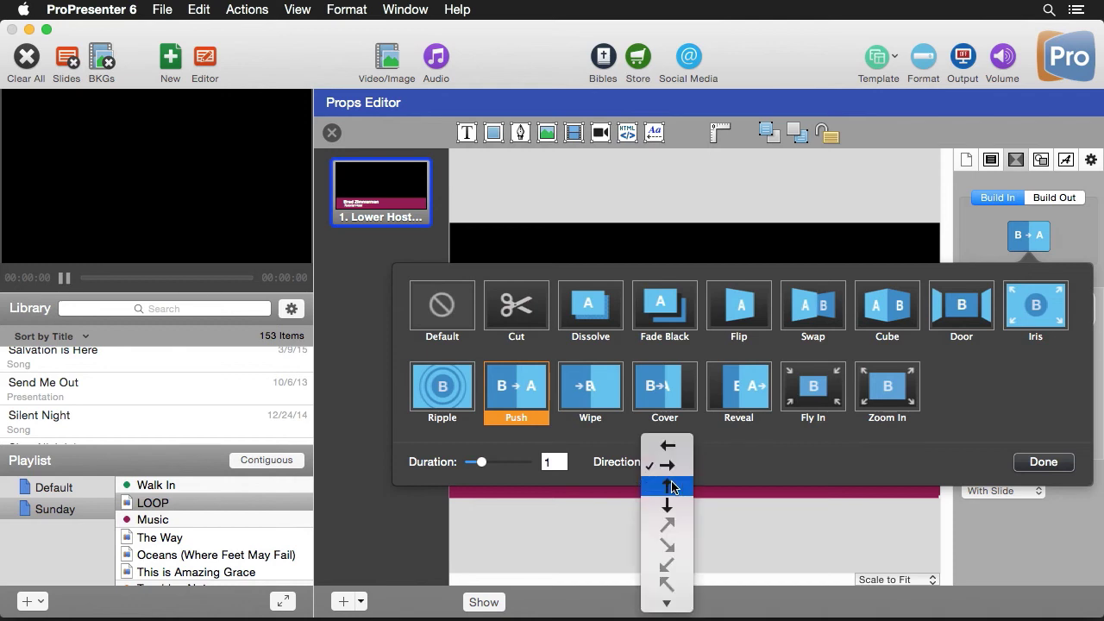
{"action": "left_click", "coordinate": [677, 478]}
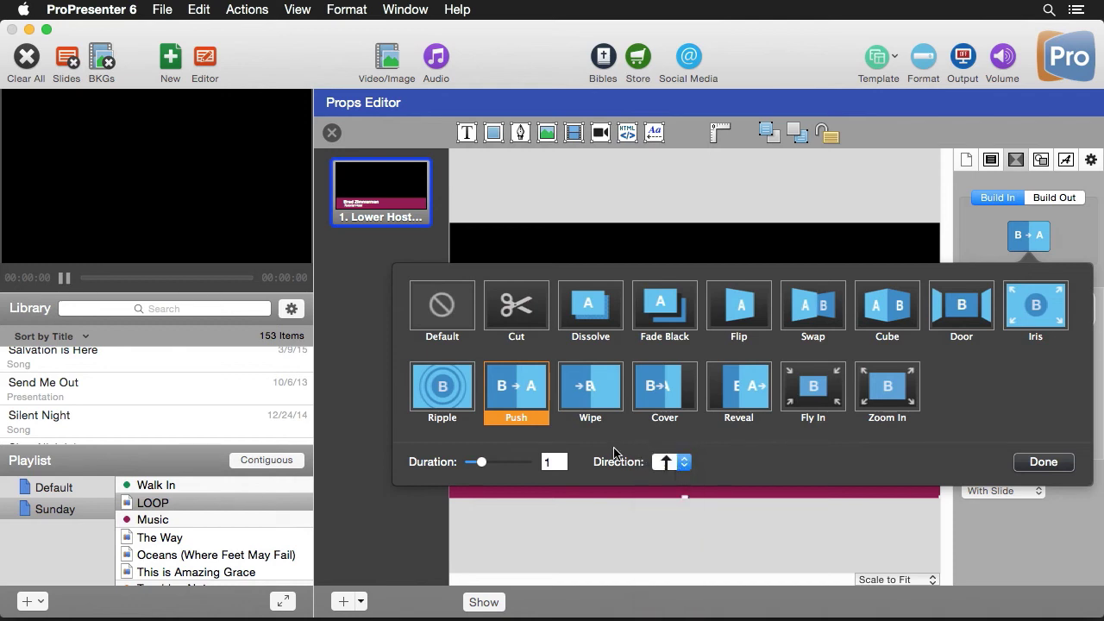
{"action": "left_click", "coordinate": [1040, 462]}
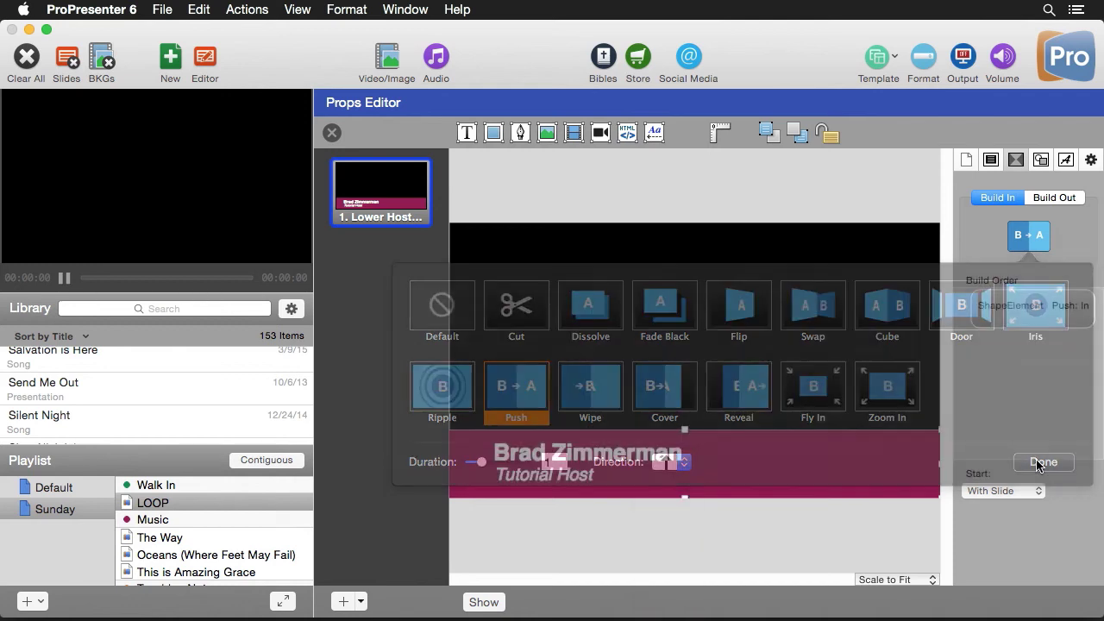
Give the name text box an upward Push build-in lasting 1.5 seconds.
{"action": "left_click", "coordinate": [590, 448]}
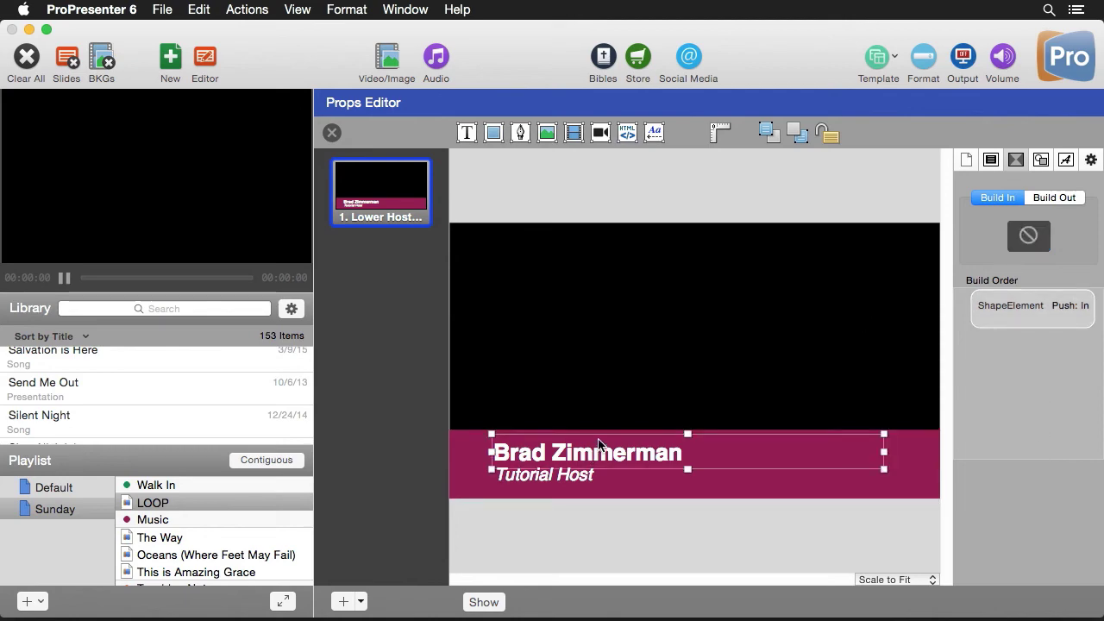
{"action": "left_click", "coordinate": [1032, 238]}
{"action": "left_click", "coordinate": [519, 404]}
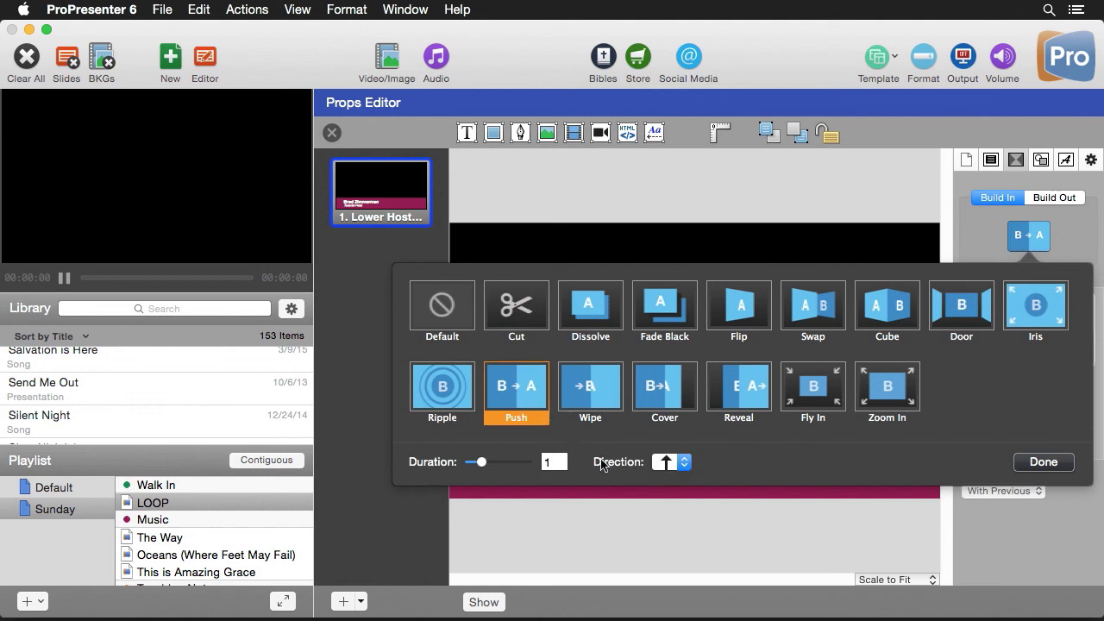
{"action": "left_click", "coordinate": [687, 464]}
{"action": "left_click", "coordinate": [676, 463]}
{"action": "type", "text": "1.5"}
{"action": "key", "text": "Return"}
{"action": "left_click", "coordinate": [1038, 463]}
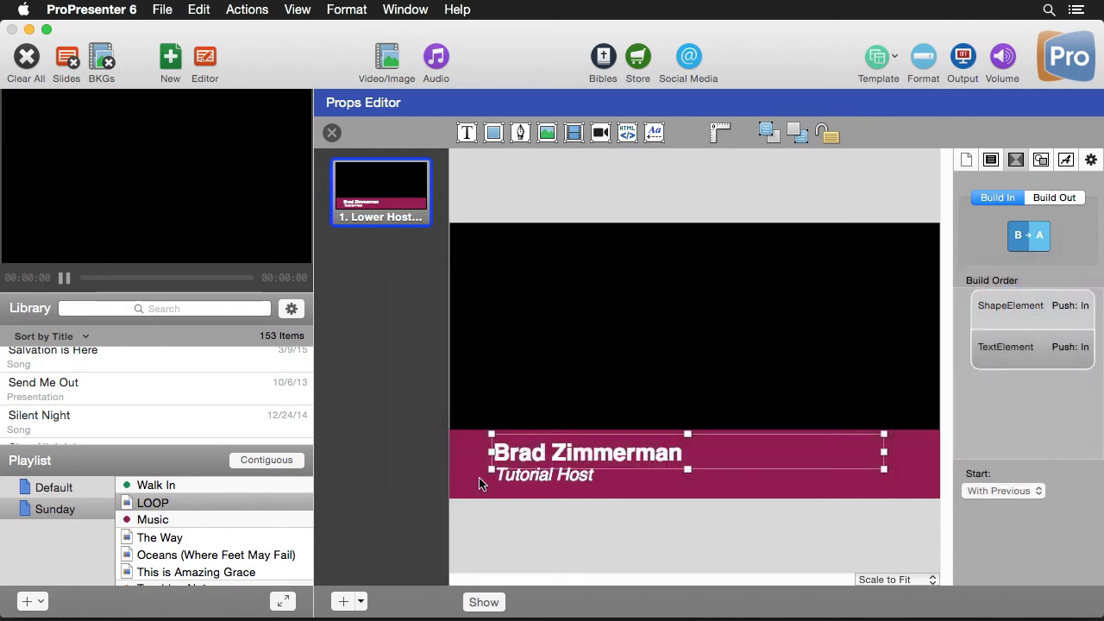
Set the Tutorial Host text box to build in with Push, direction up, duration 1.5.
{"action": "left_click", "coordinate": [530, 479]}
{"action": "left_click", "coordinate": [1029, 236]}
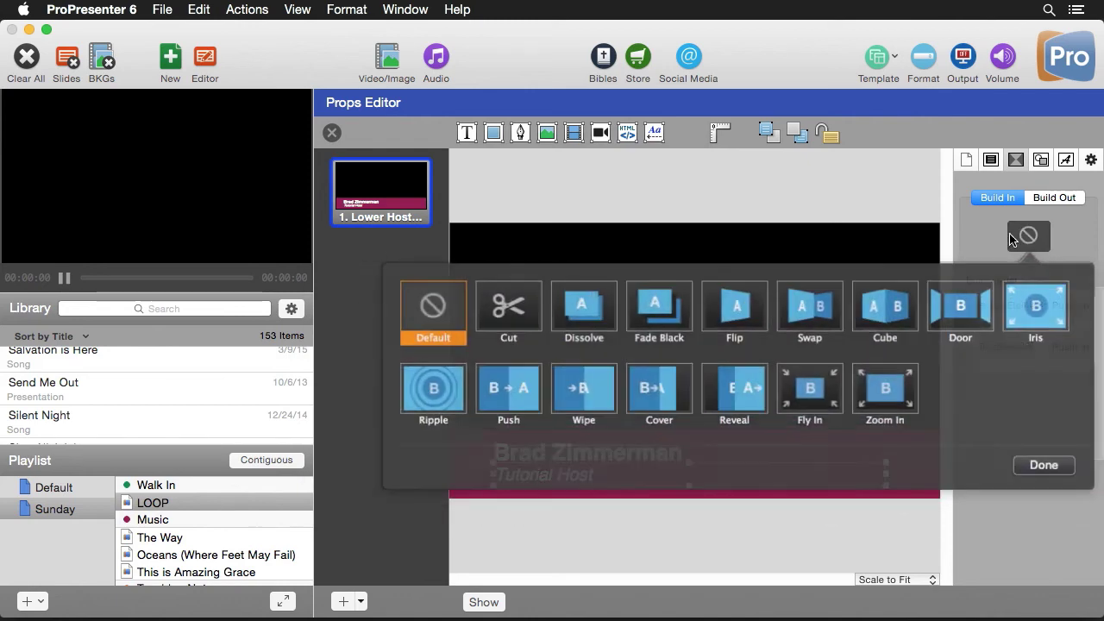
{"action": "left_click", "coordinate": [533, 396]}
{"action": "left_click", "coordinate": [682, 462]}
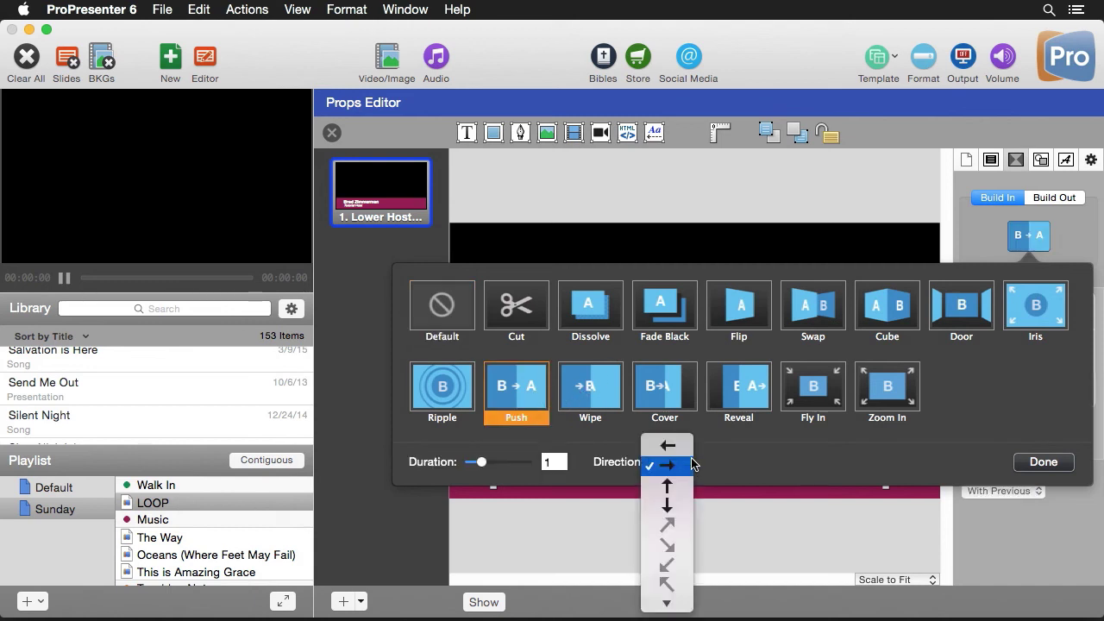
{"action": "left_click", "coordinate": [666, 485]}
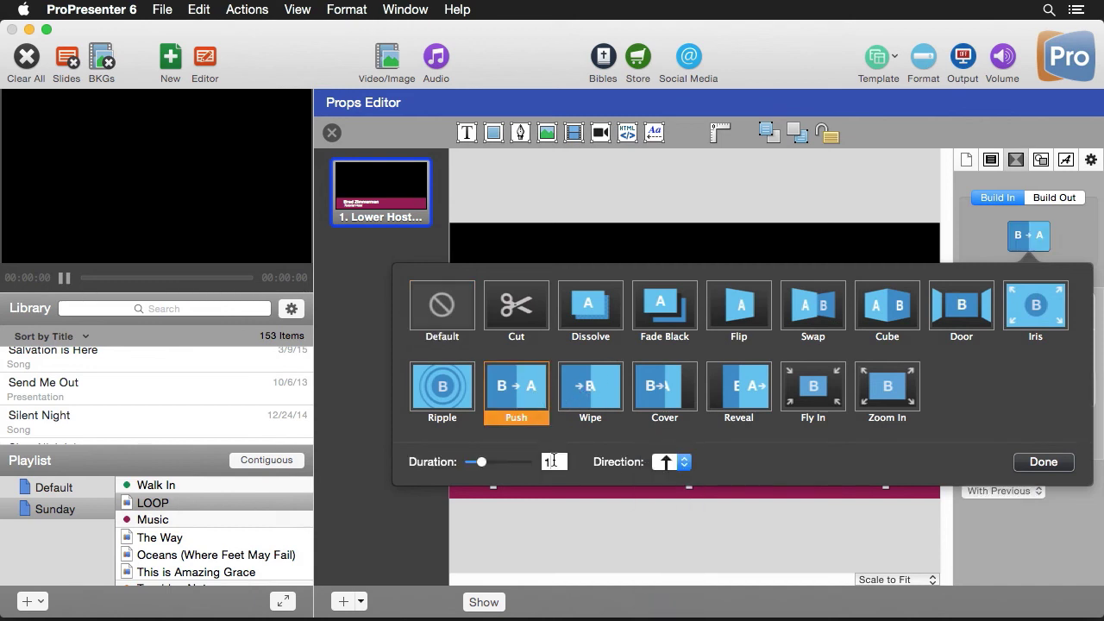
{"action": "left_click", "coordinate": [557, 463]}
{"action": "type", "text": "1.5"}
{"action": "key", "text": "Return"}
{"action": "left_click", "coordinate": [1043, 463]}
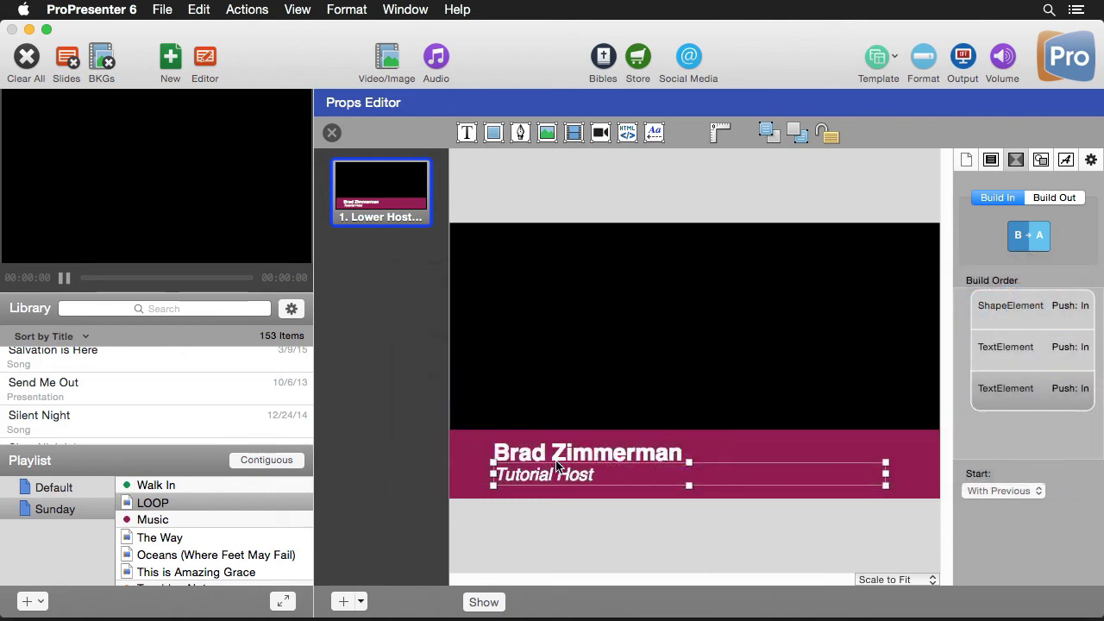
In Build Order, set the name text to start After Delay 0.5 s.
{"action": "left_click", "coordinate": [1036, 318]}
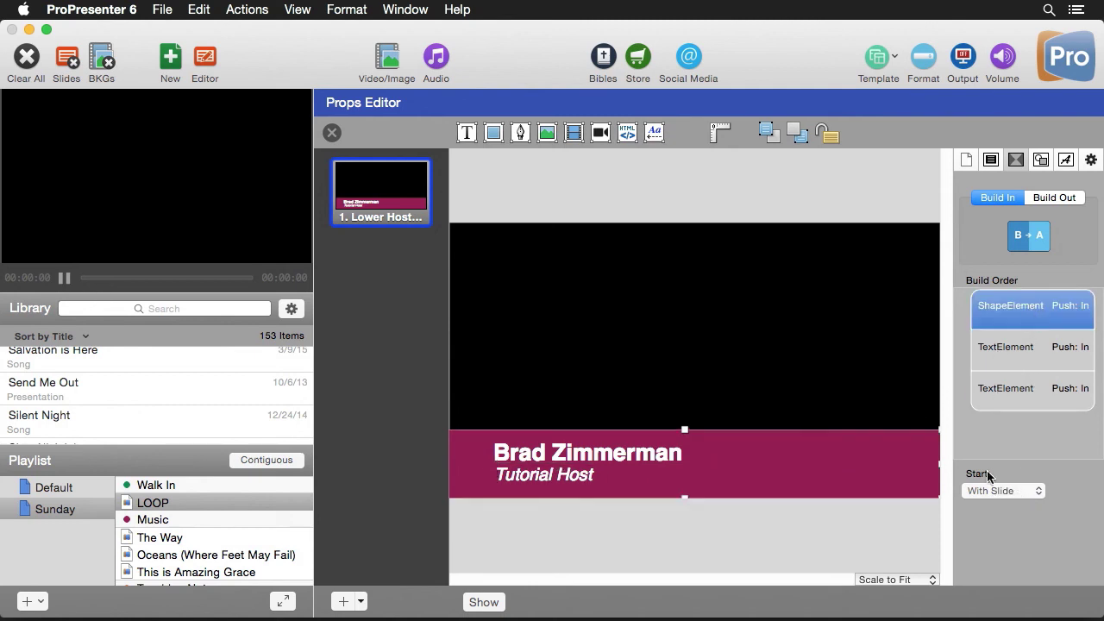
{"action": "left_click", "coordinate": [1026, 350]}
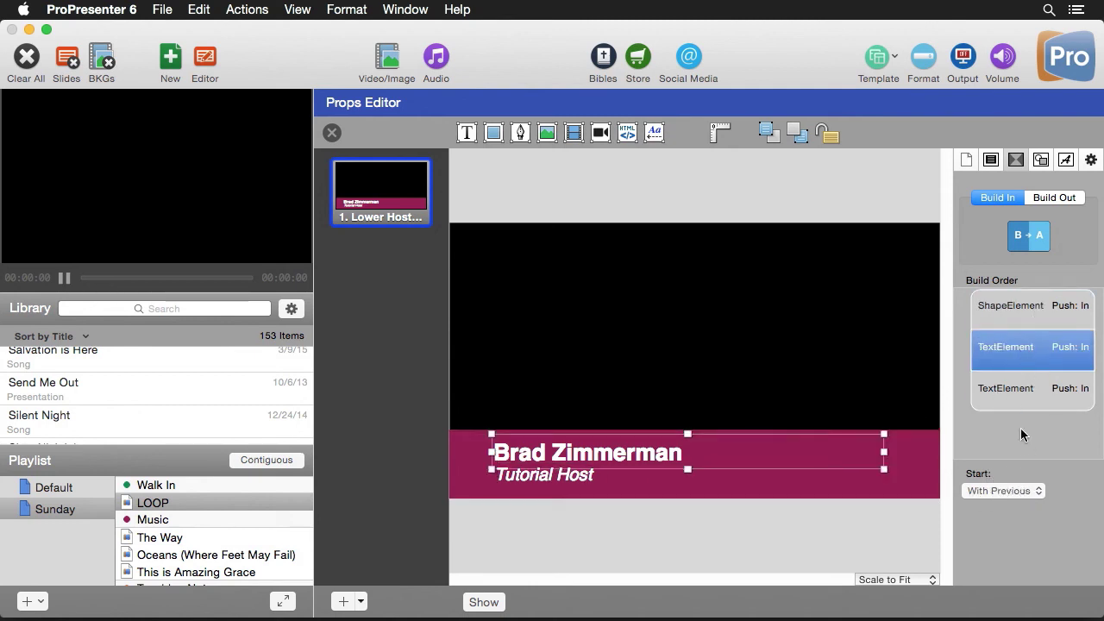
{"action": "left_click", "coordinate": [1026, 491]}
{"action": "left_click", "coordinate": [1013, 504]}
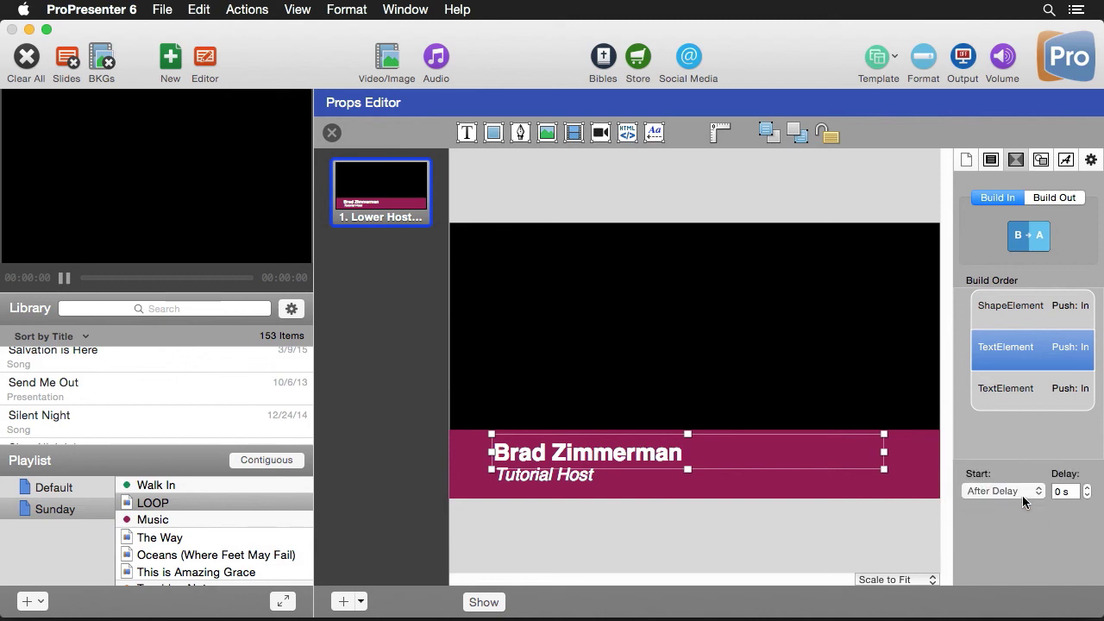
{"action": "left_click", "coordinate": [1059, 489]}
{"action": "type", "text": ".5"}
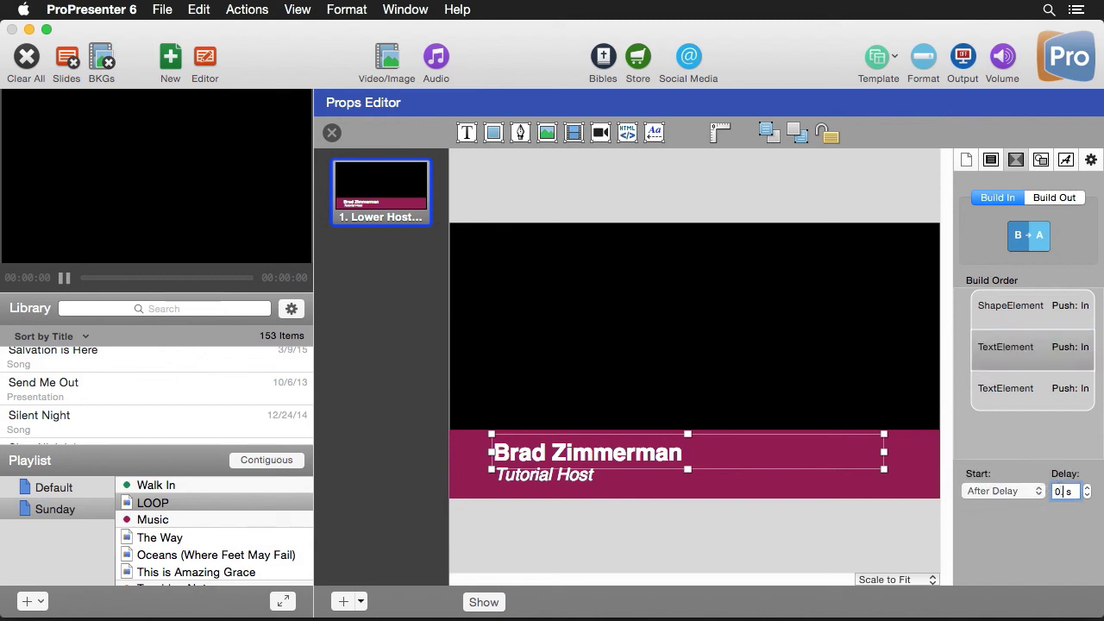
Set Tutorial Host to start After Delay 0.8 s and show the lower third on output.
{"action": "left_click", "coordinate": [1006, 390]}
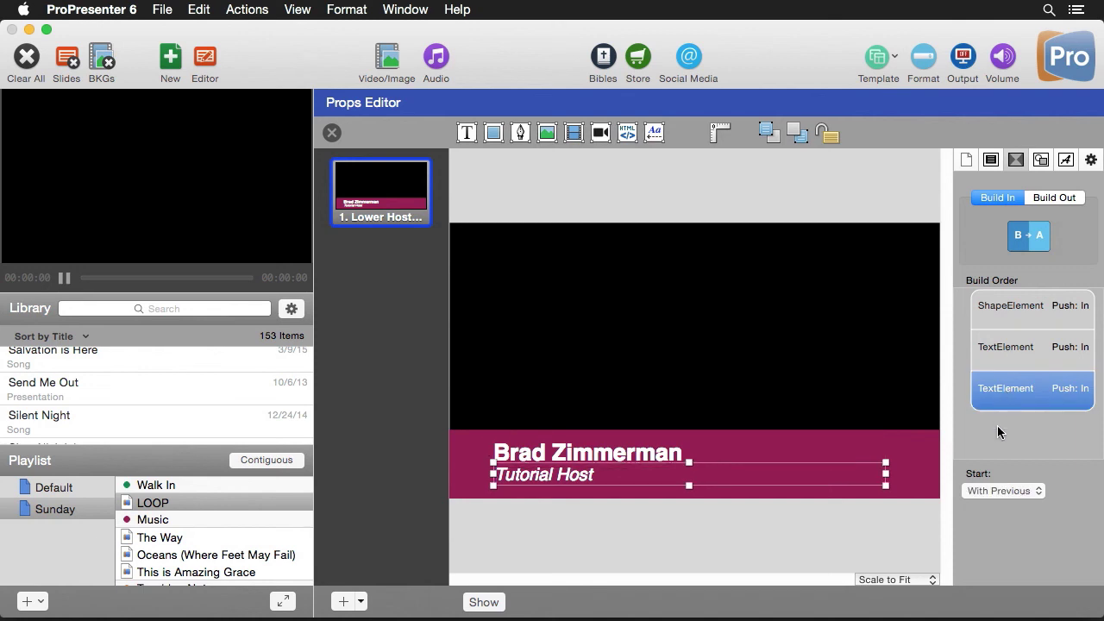
{"action": "left_click", "coordinate": [1025, 495]}
{"action": "left_click", "coordinate": [1006, 504]}
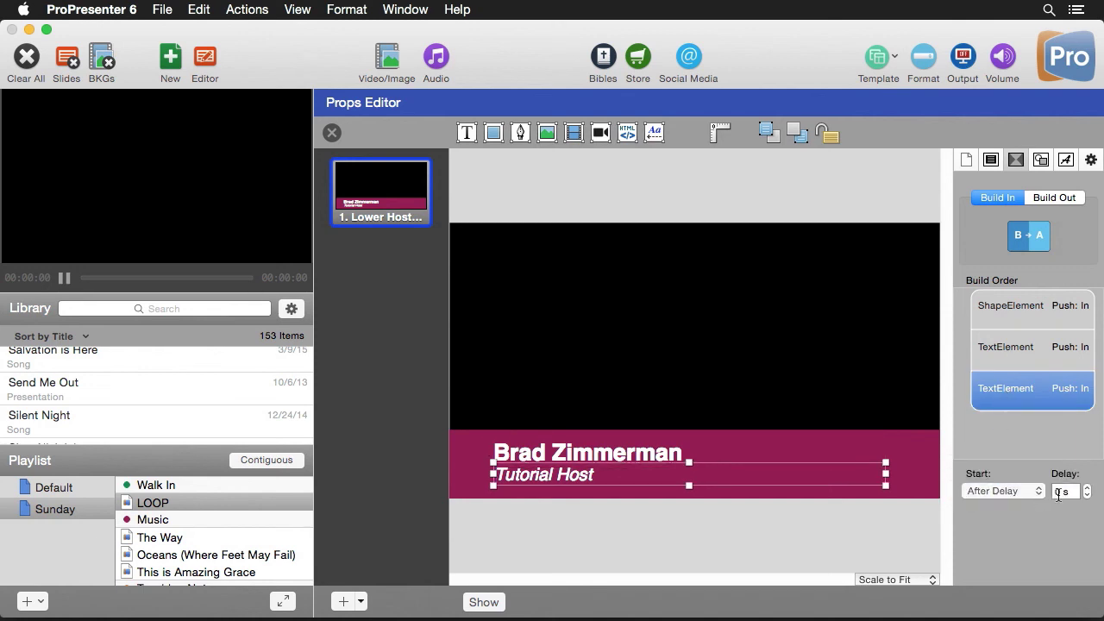
{"action": "left_click", "coordinate": [1062, 490]}
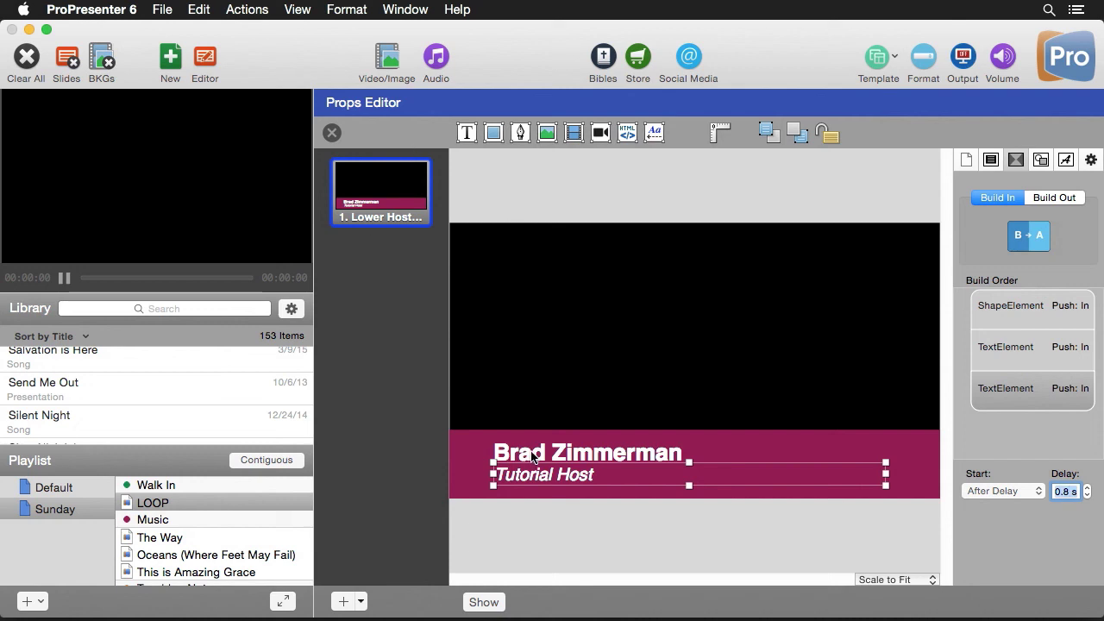
{"action": "left_click", "coordinate": [609, 540]}
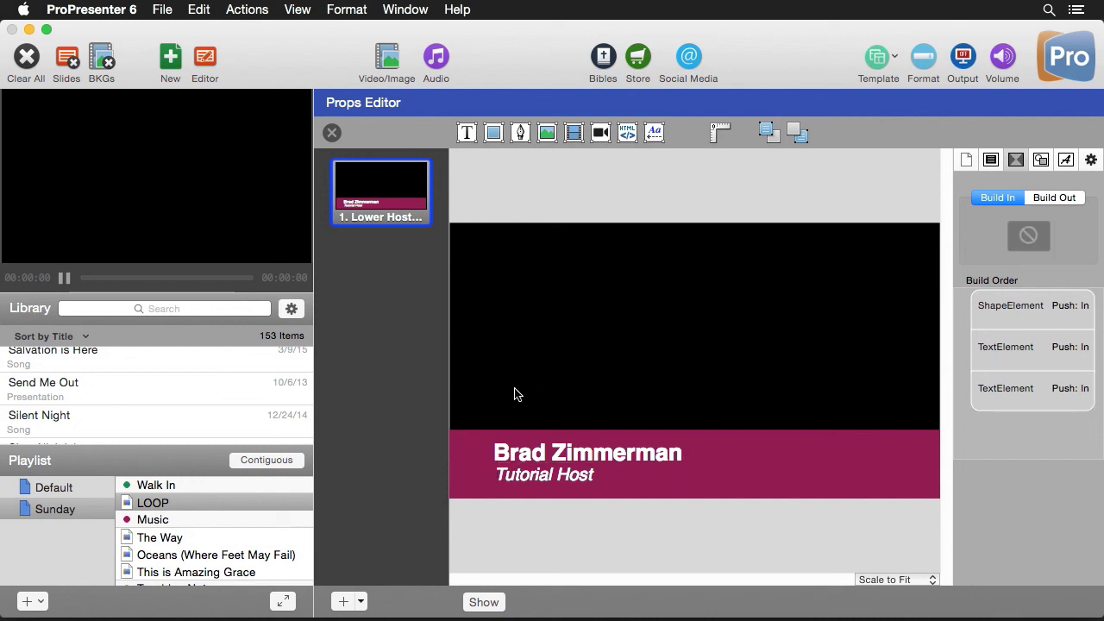
{"action": "left_click", "coordinate": [485, 603]}
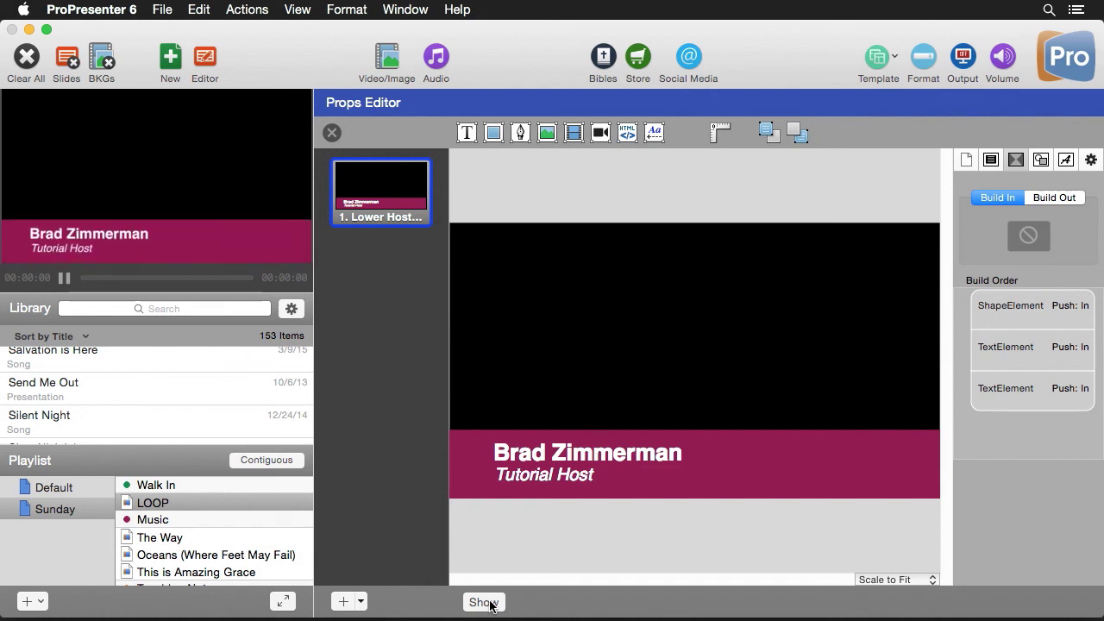